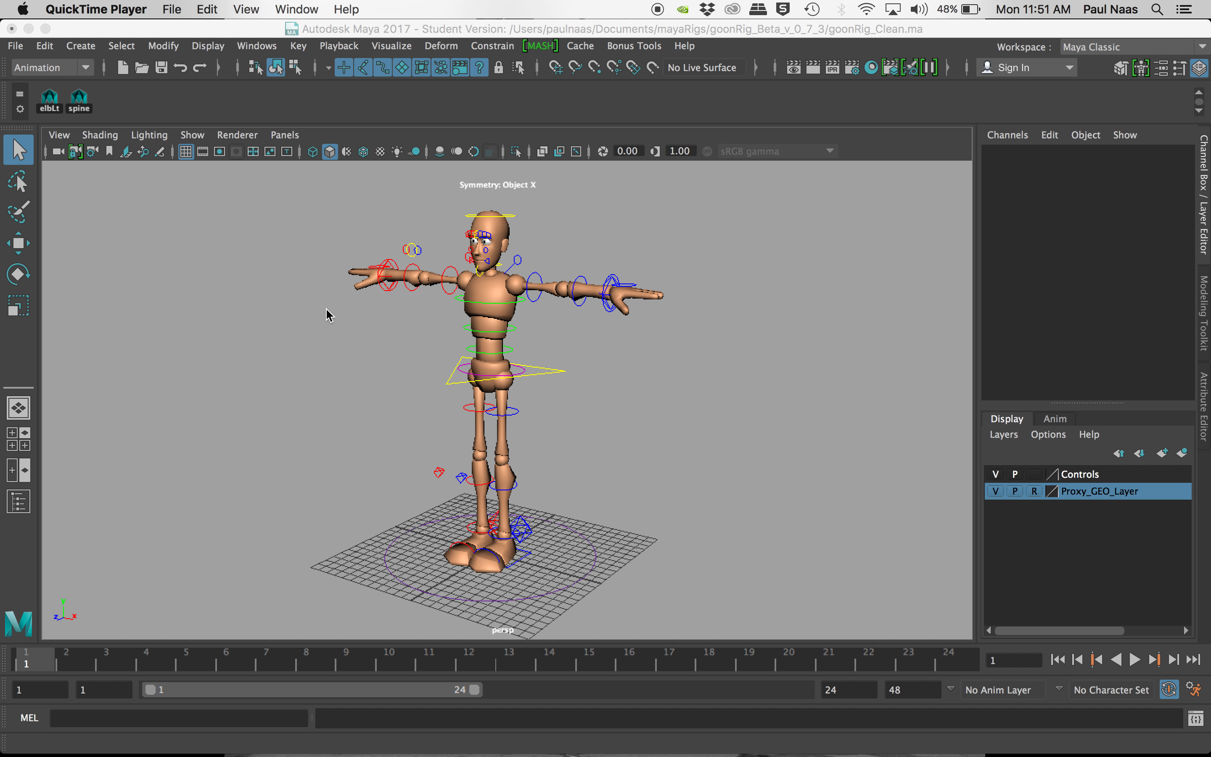
Select all of the rig's controls and set a keyframe on them at frame 1
mouse_move(319, 311)
alt+mouse_down()
mouse_move(443, 310)
mouse_move(321, 313)
alt+mouse_up()
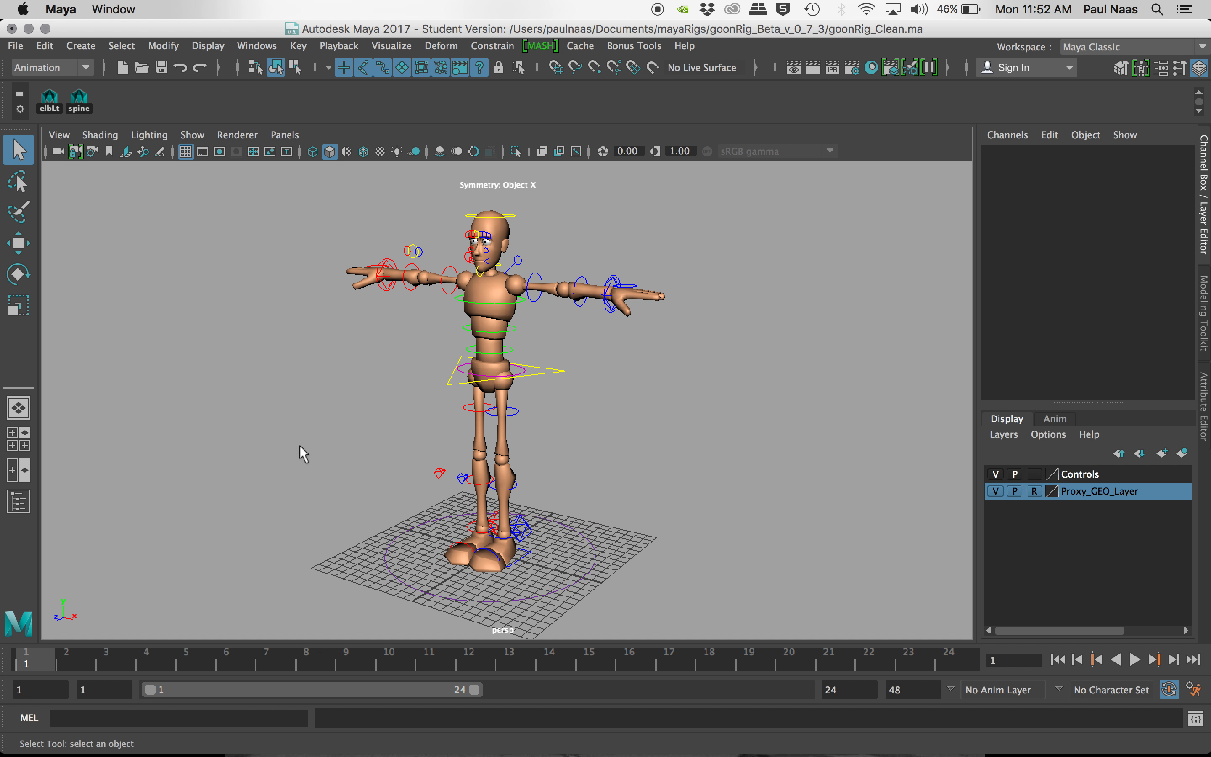
click(35, 663)
key(alt+v)
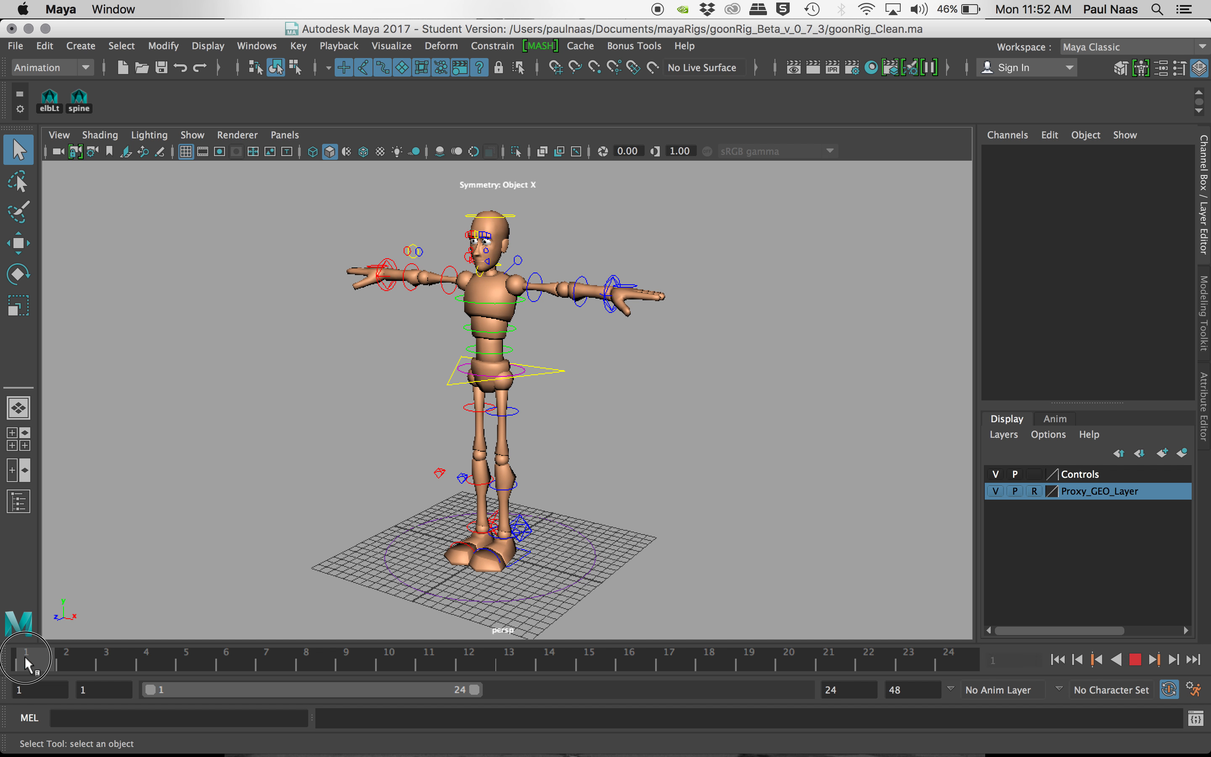
click(26, 656)
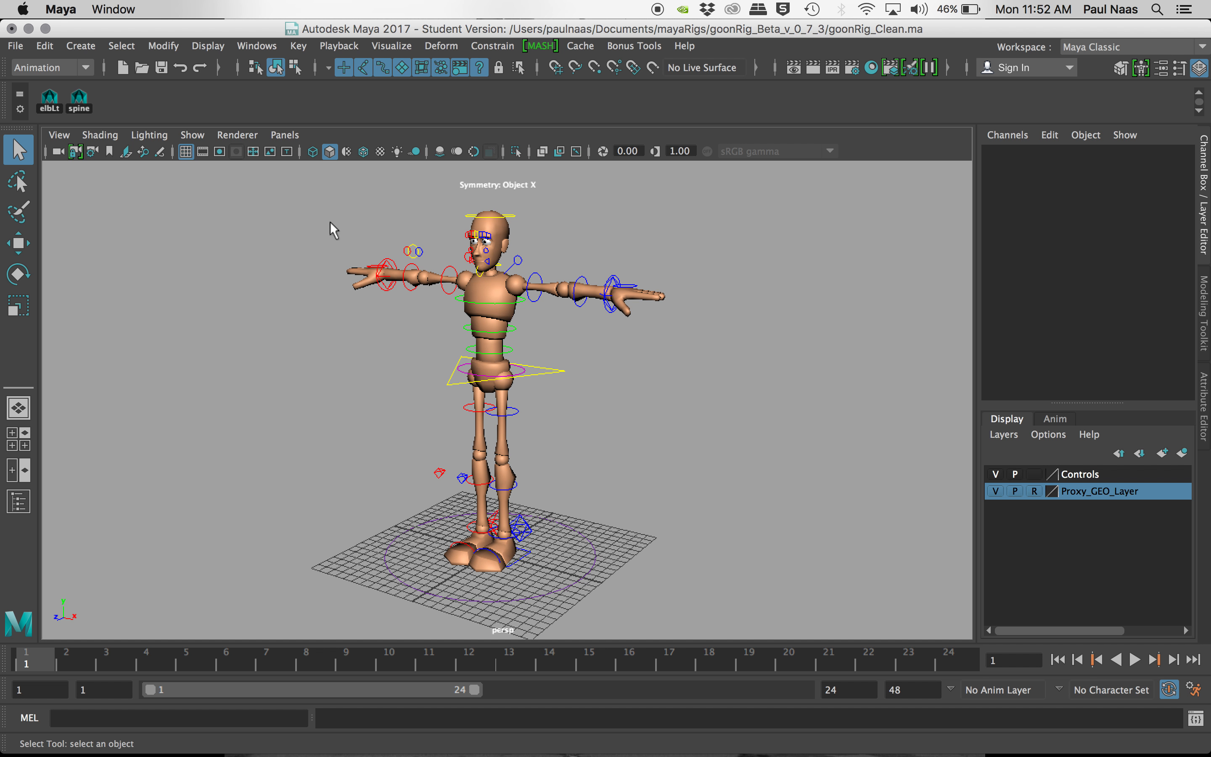
drag(318, 211, 698, 590)
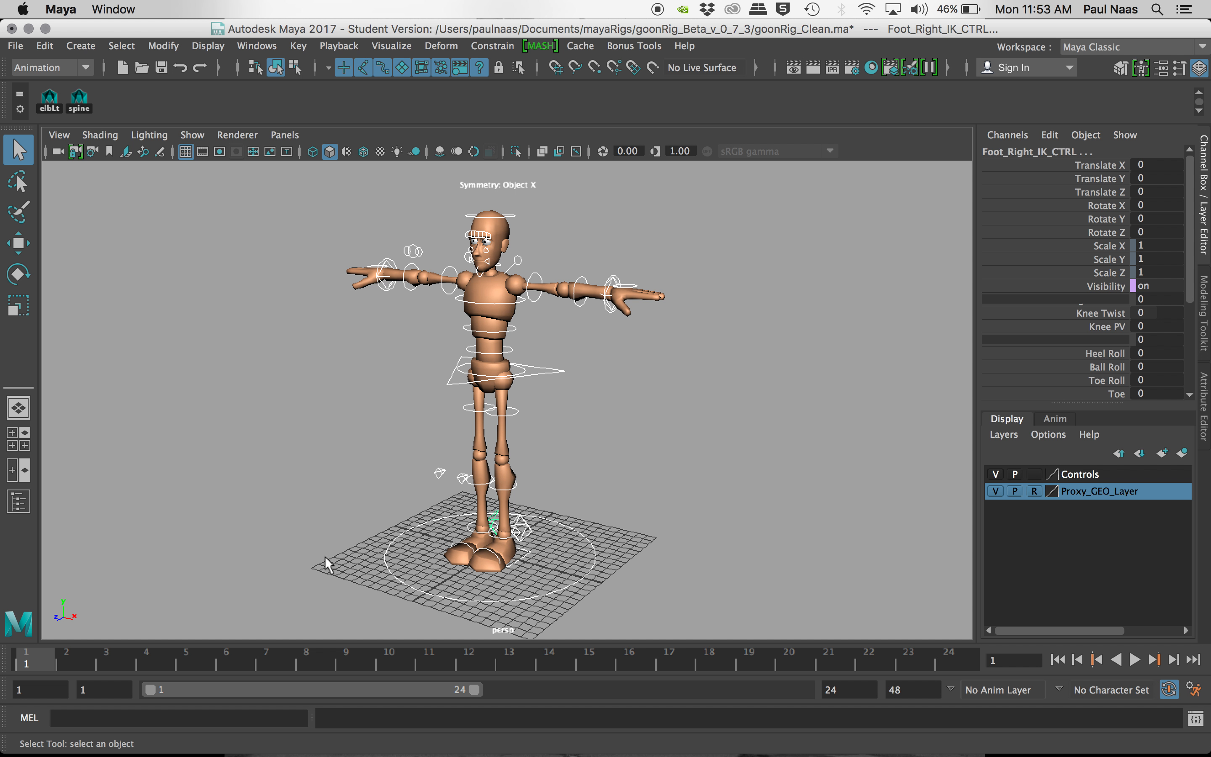
key(s)
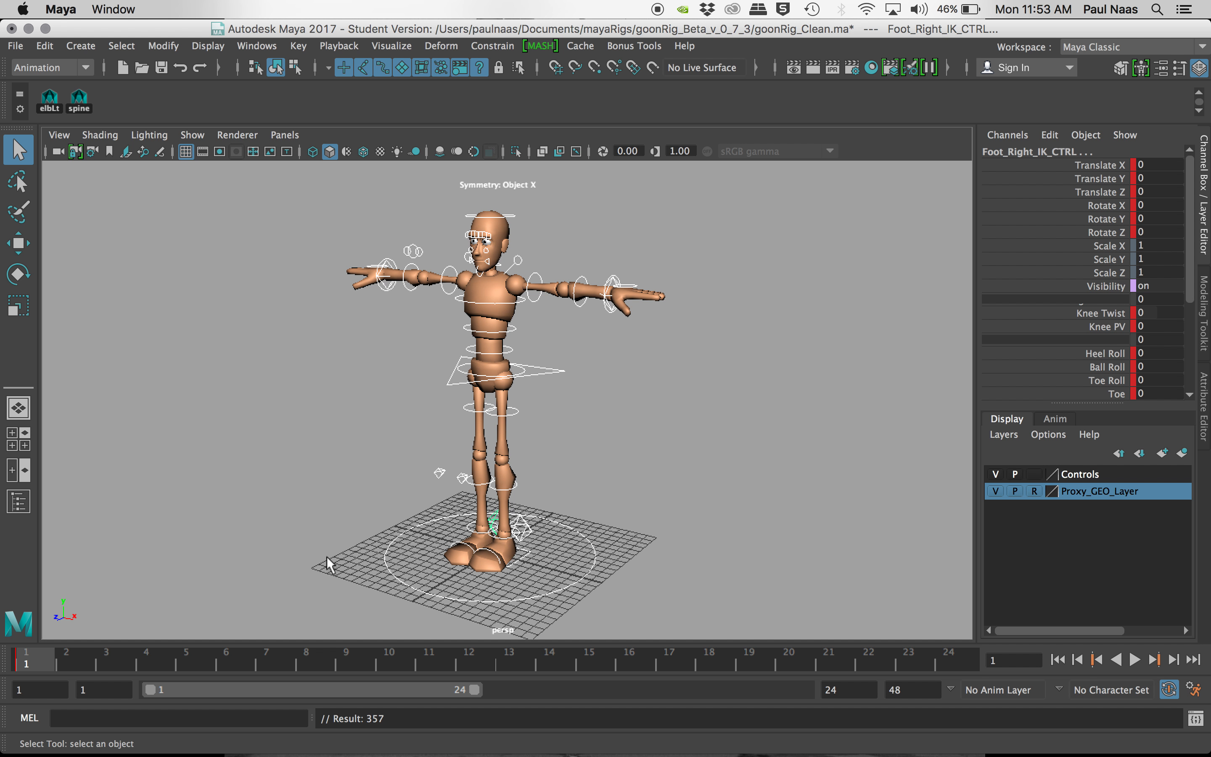
click(242, 417)
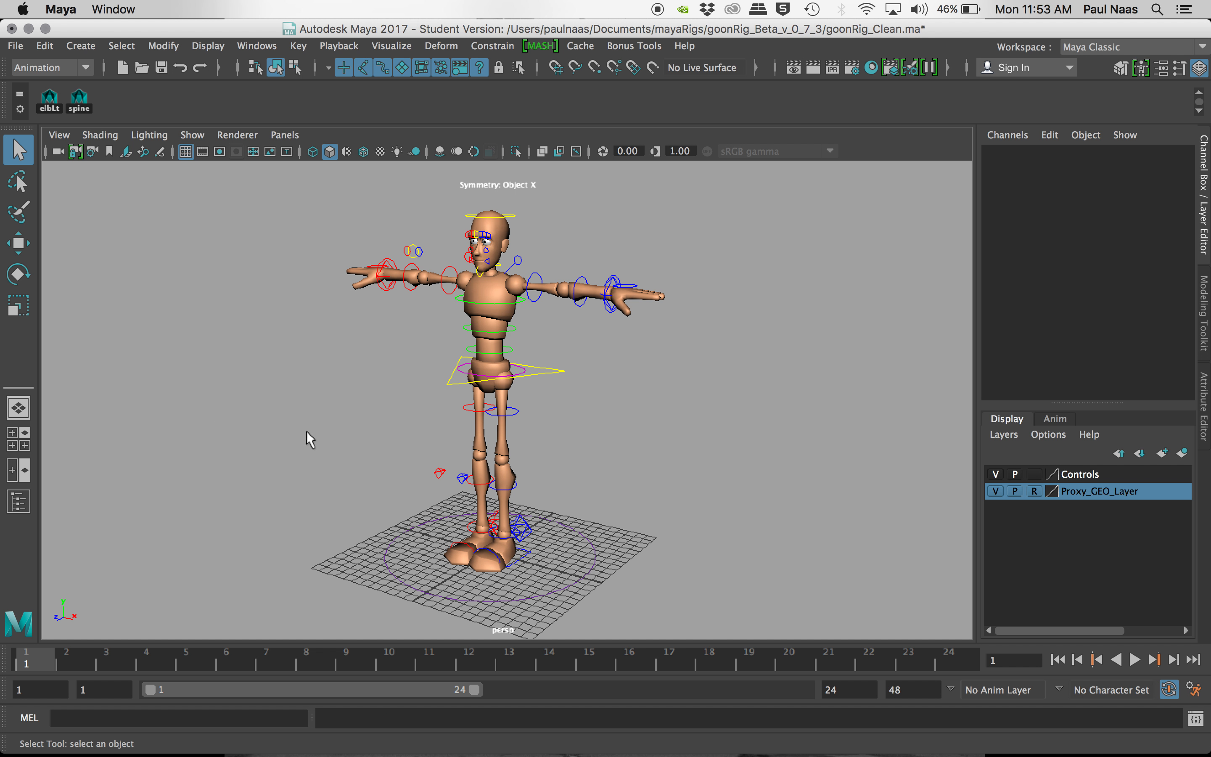
mouse_move(41, 657)
mouse_down()
mouse_move(156, 669)
mouse_move(30, 661)
mouse_up()
Rotate the left foot IK control to about 19° in Y and move it outward to about 0.96 in X
click(526, 533)
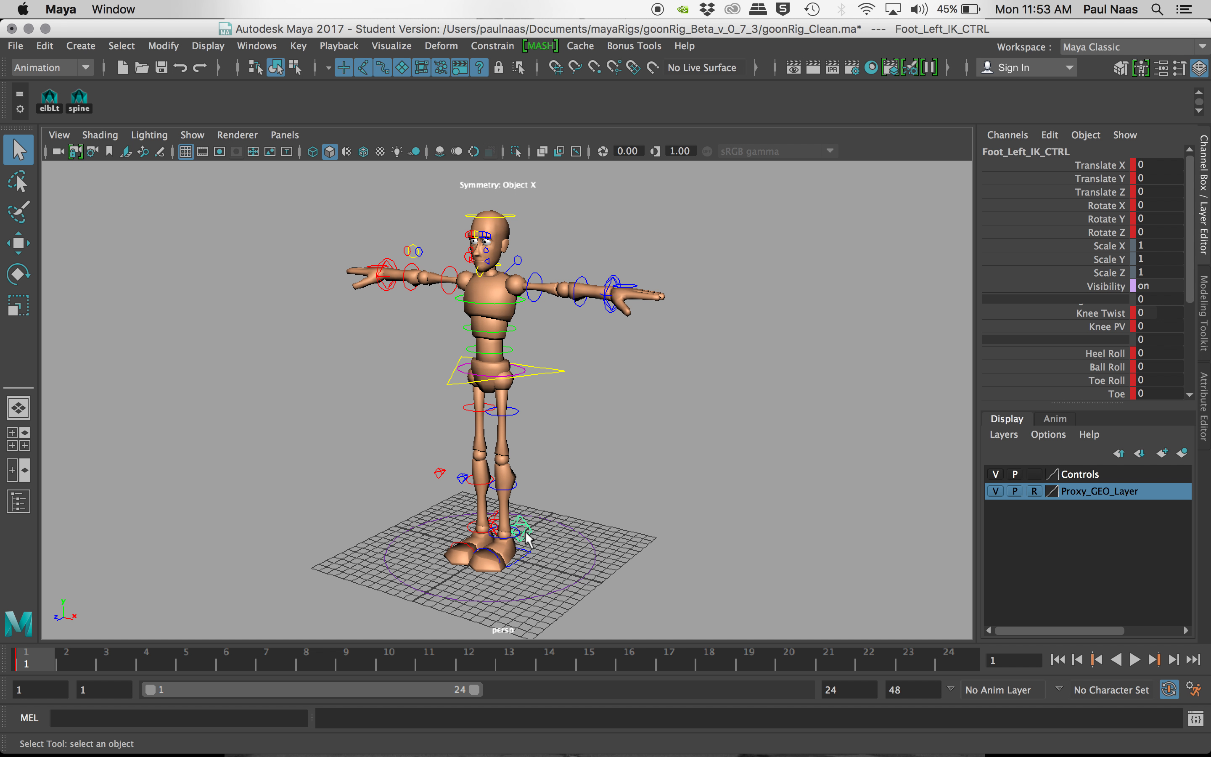
key(e)
drag(503, 566, 571, 546)
key(w)
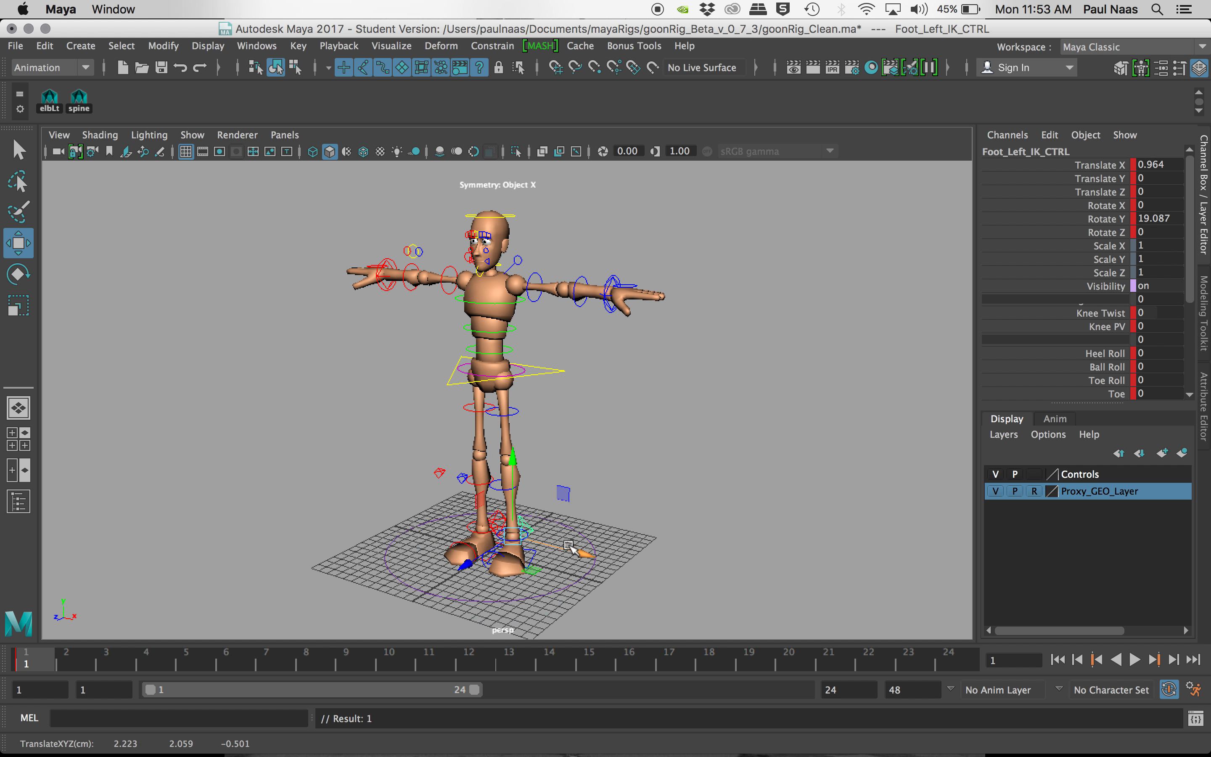
Rotate the right foot IK control to about -8.2° in Y and move it outward to about -1.29 in X
click(498, 523)
click(501, 518)
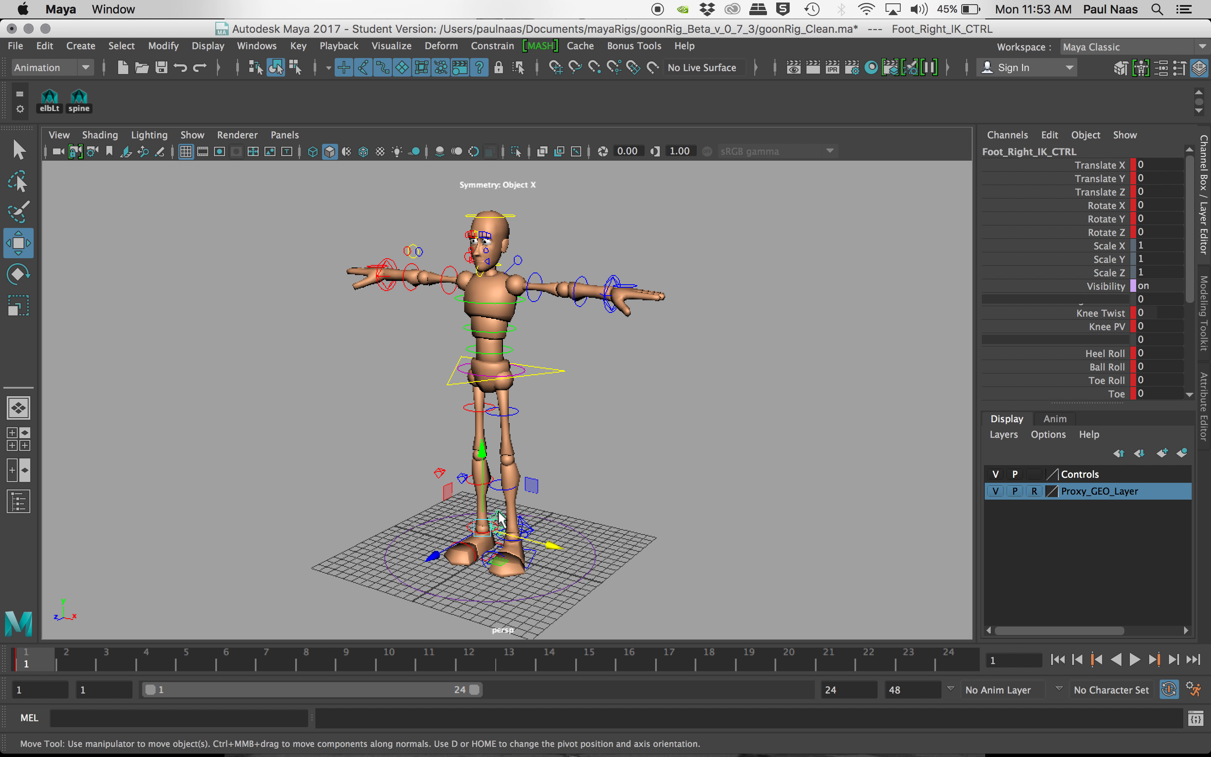
key(e)
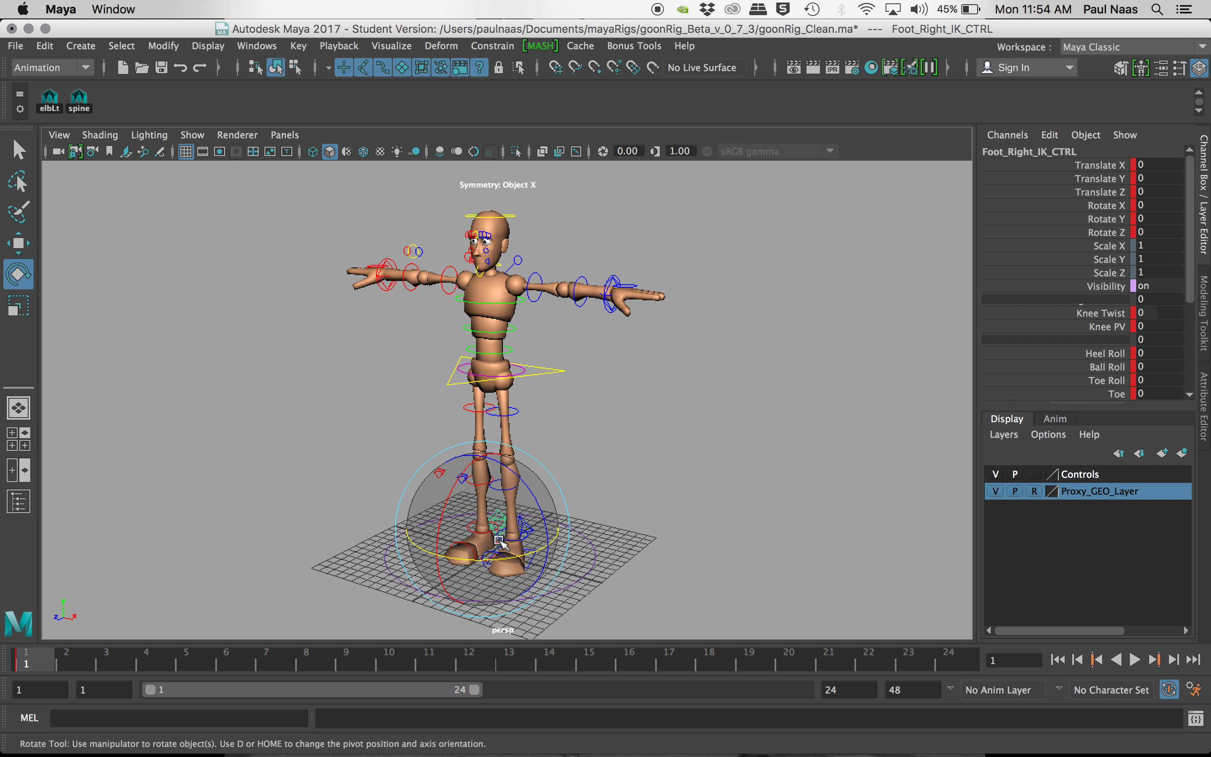
drag(501, 539, 485, 558)
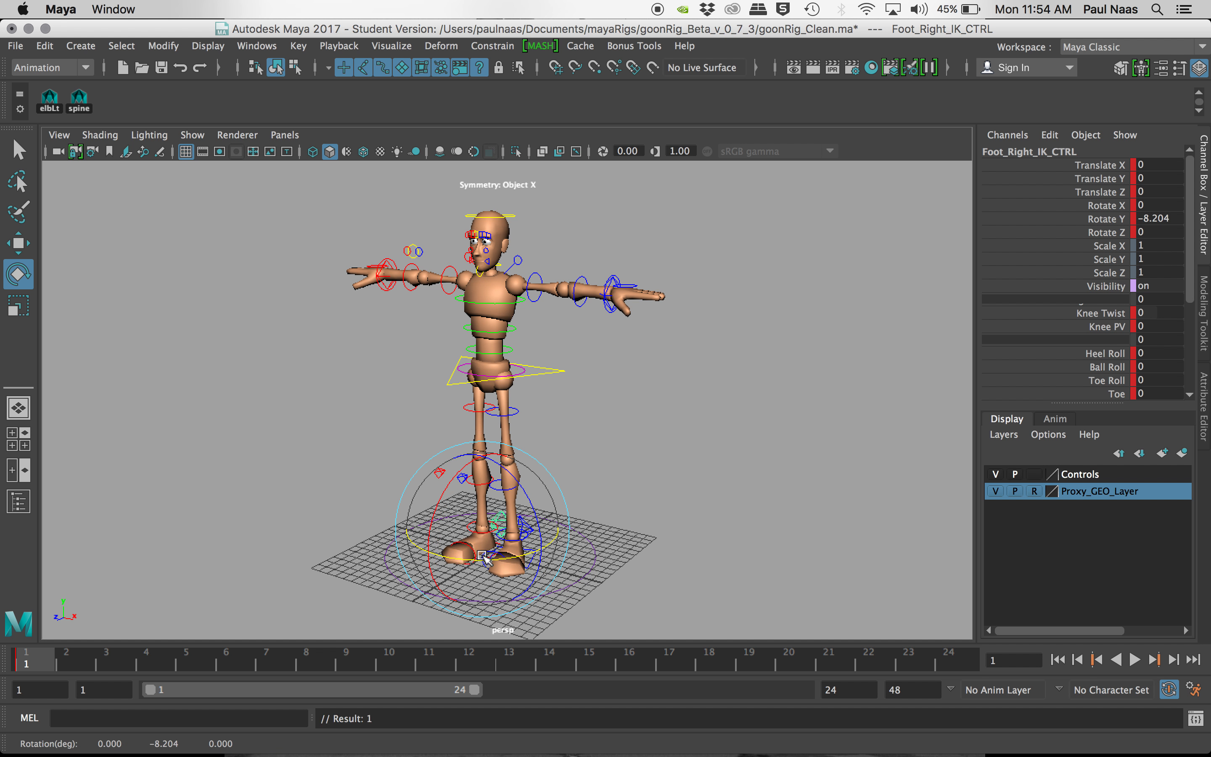
key(w)
drag(536, 548, 527, 546)
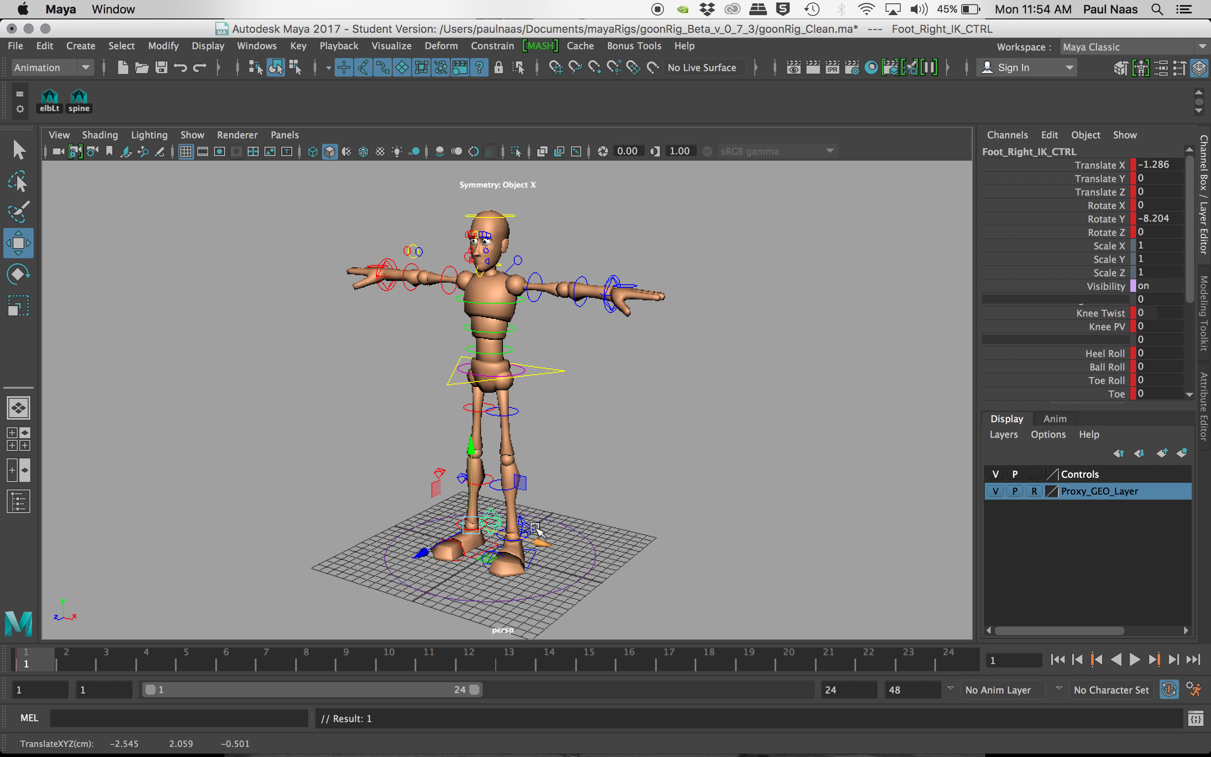
Lower the center root control to about -0.23 in Y so the knees bend slightly
click(545, 376)
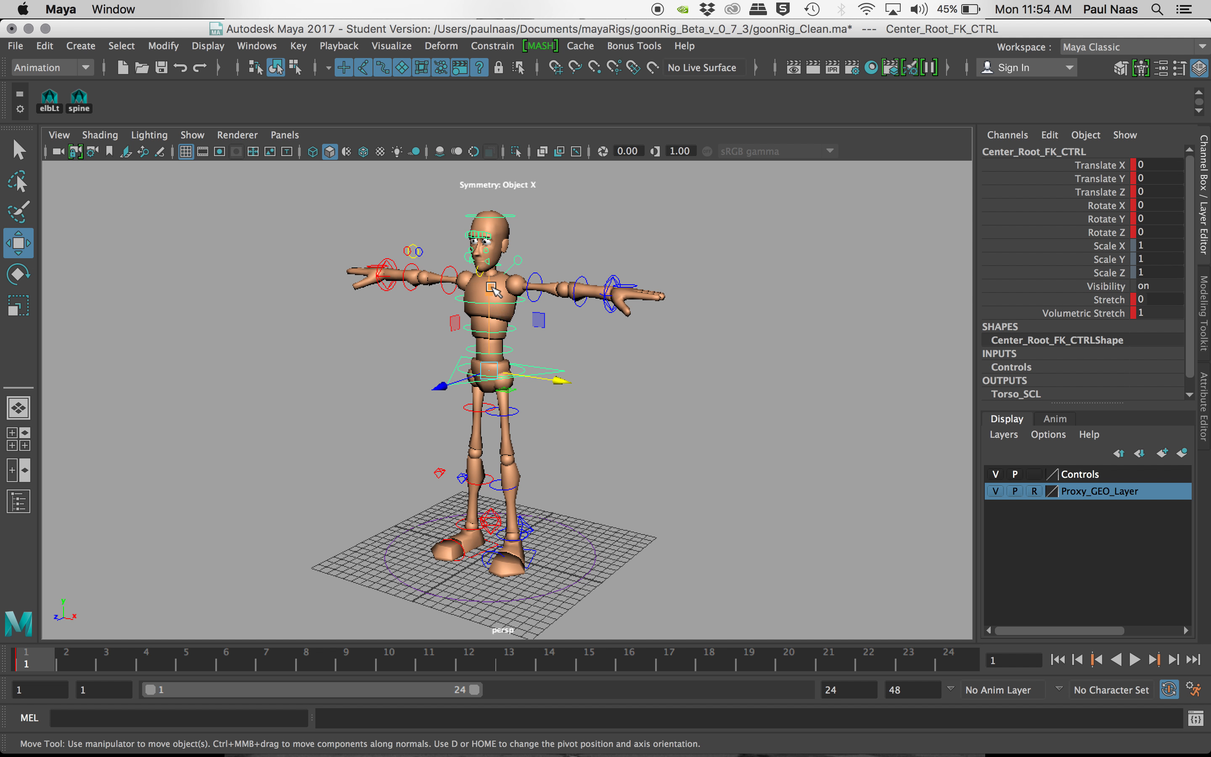
drag(489, 286, 491, 290)
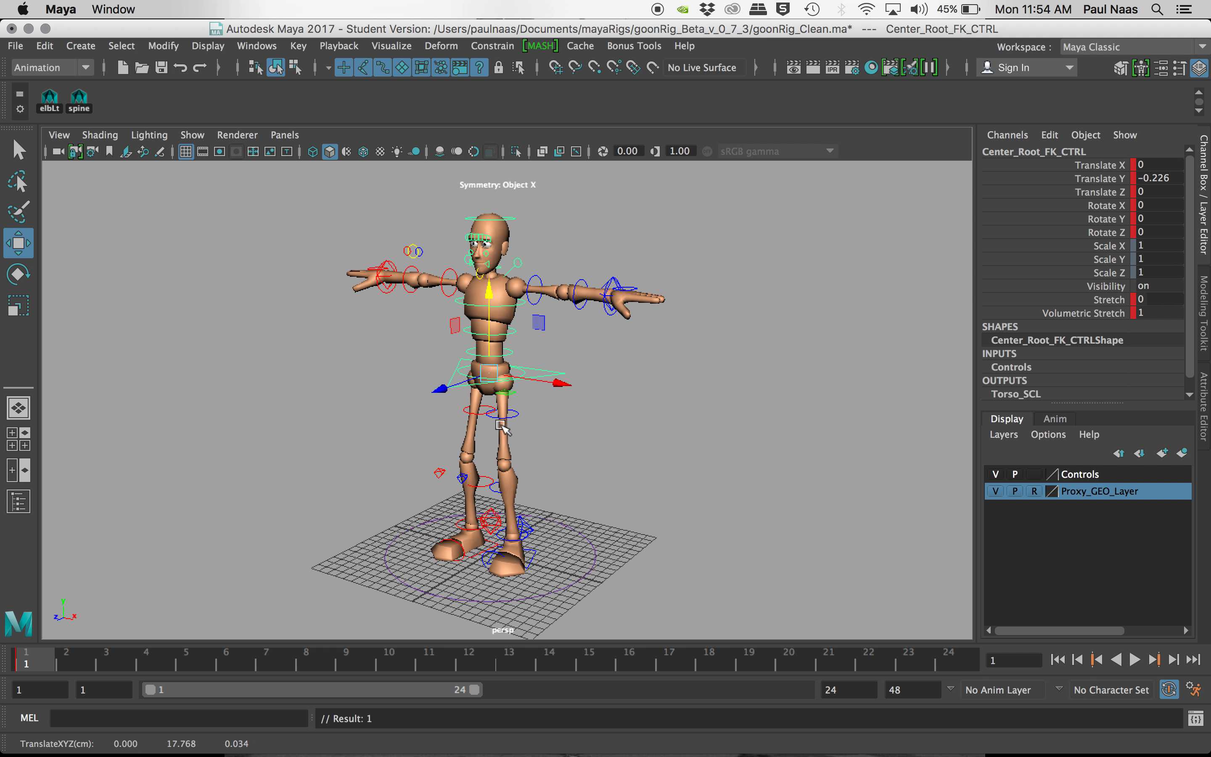
mouse_move(571, 511)
alt+mouse_down()
mouse_move(473, 500)
mouse_move(564, 504)
alt+mouse_up()
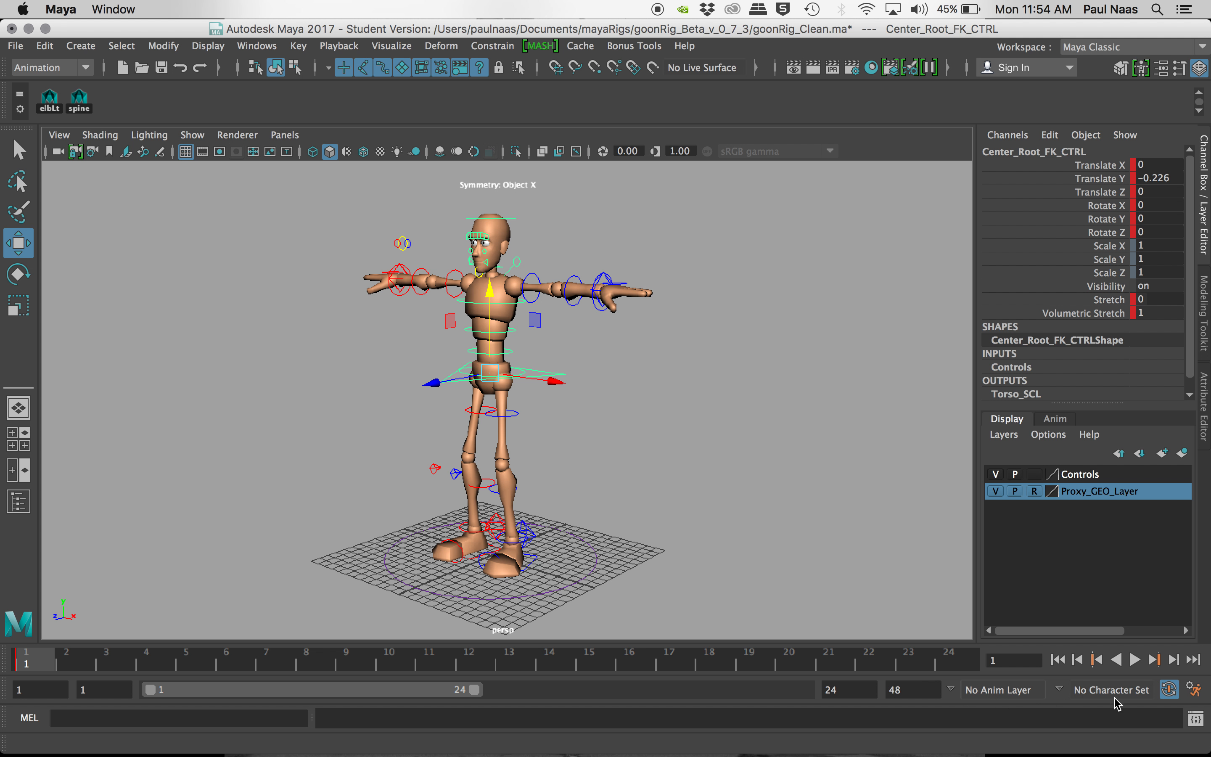
Check the auto-keyed channels of the left foot, right foot and root controls
click(1168, 691)
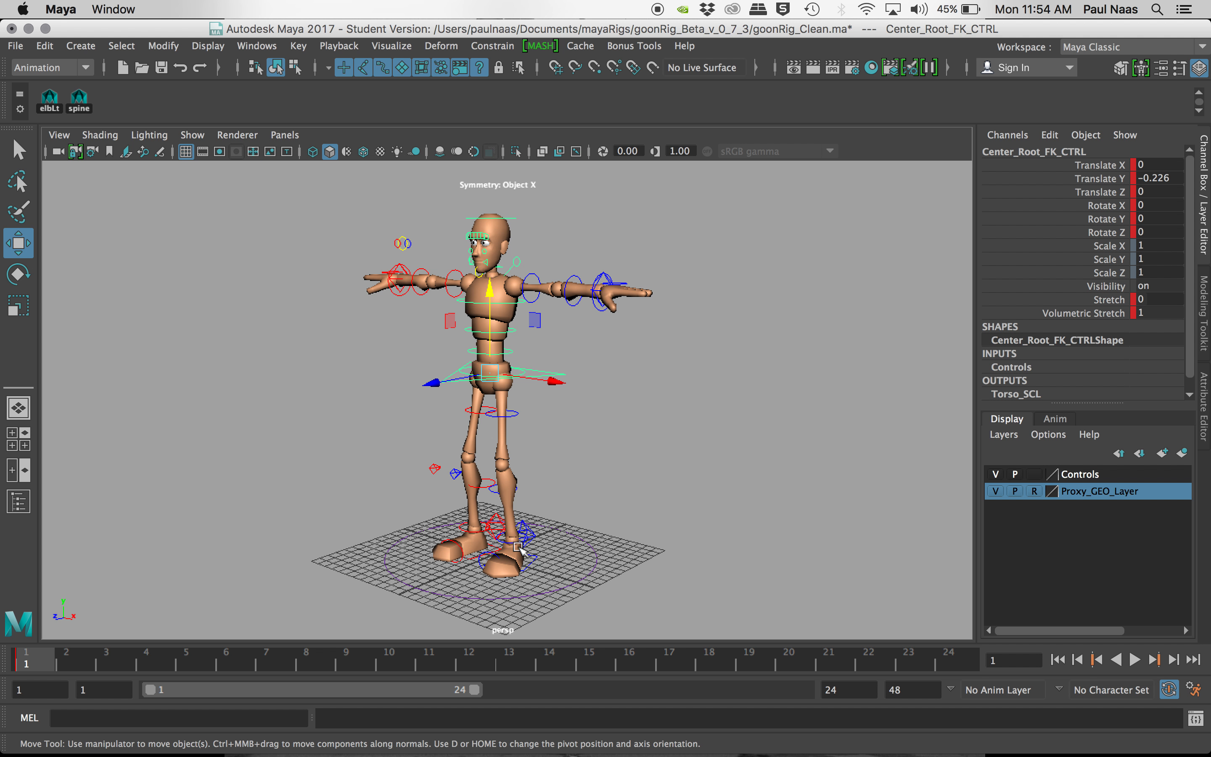
click(532, 535)
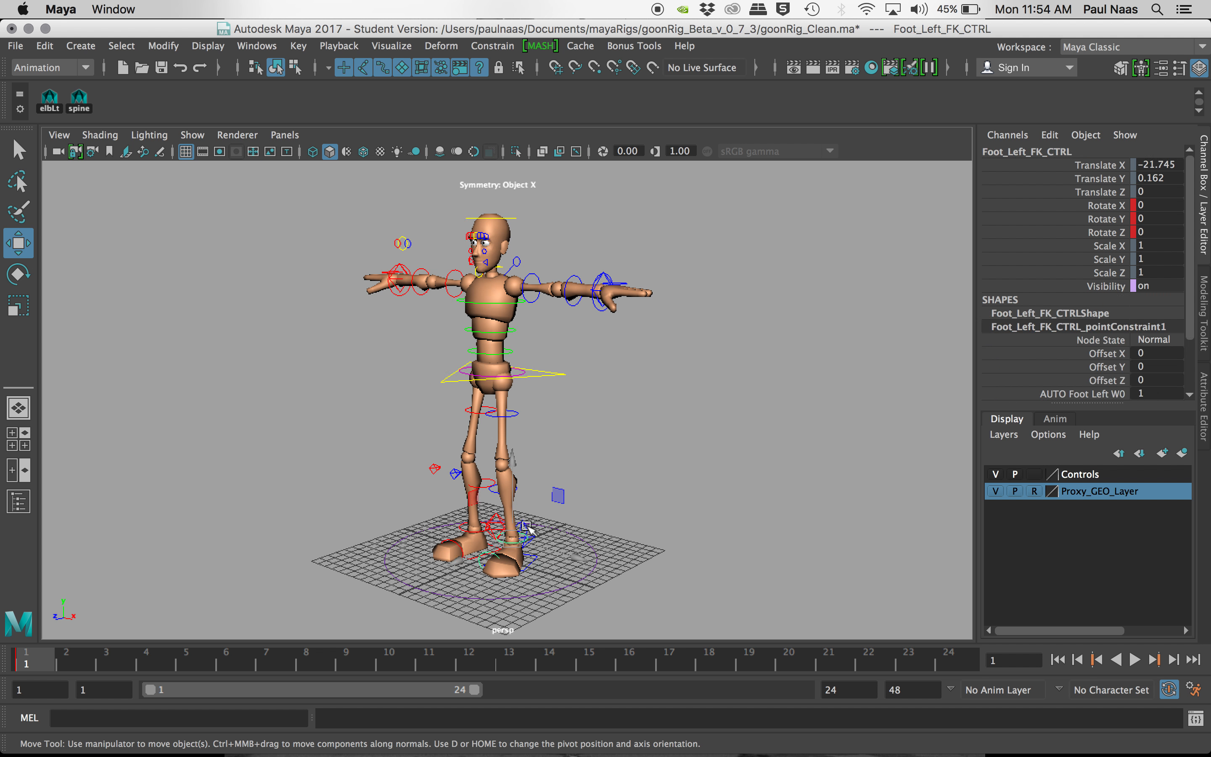
click(527, 528)
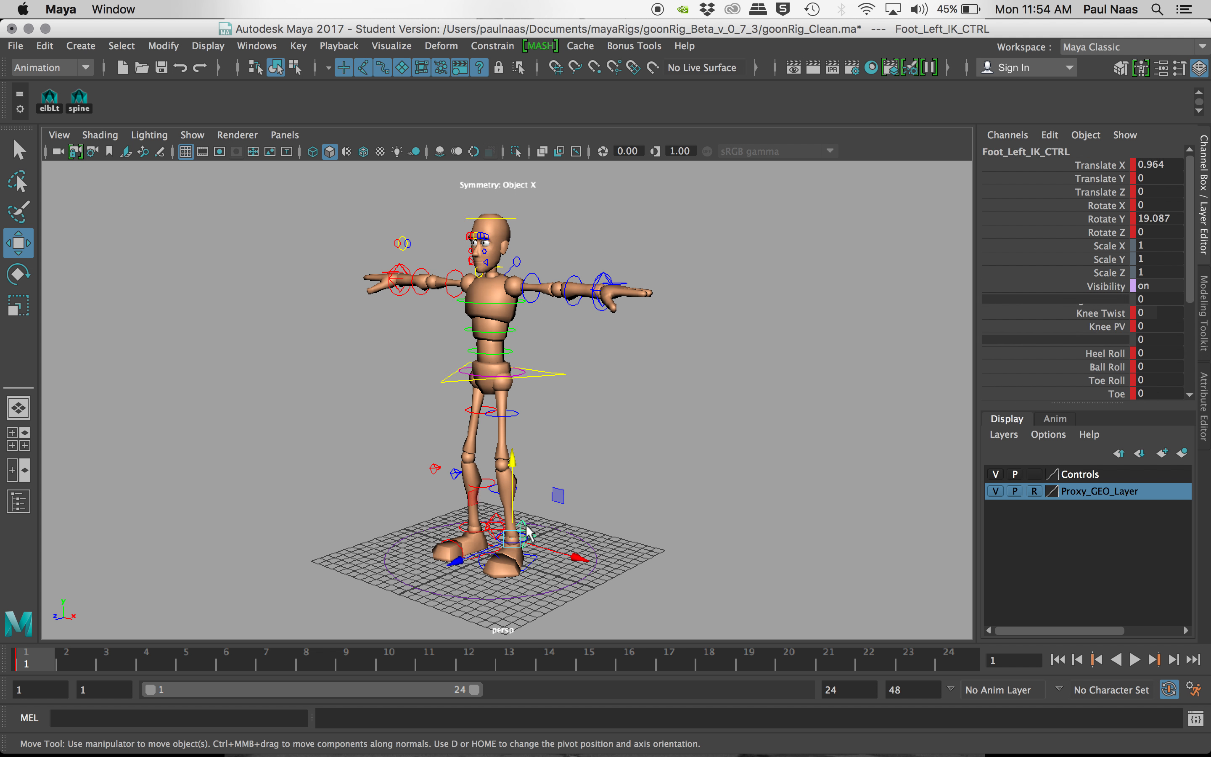
click(497, 523)
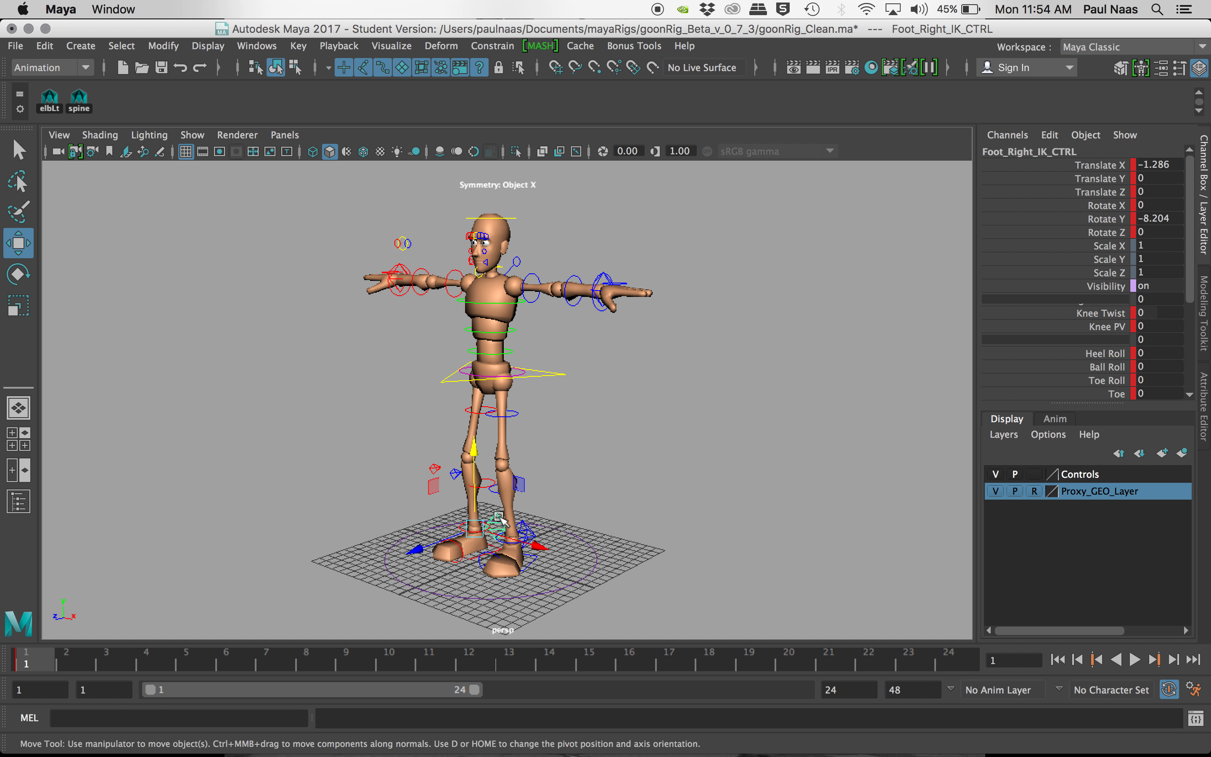
click(547, 376)
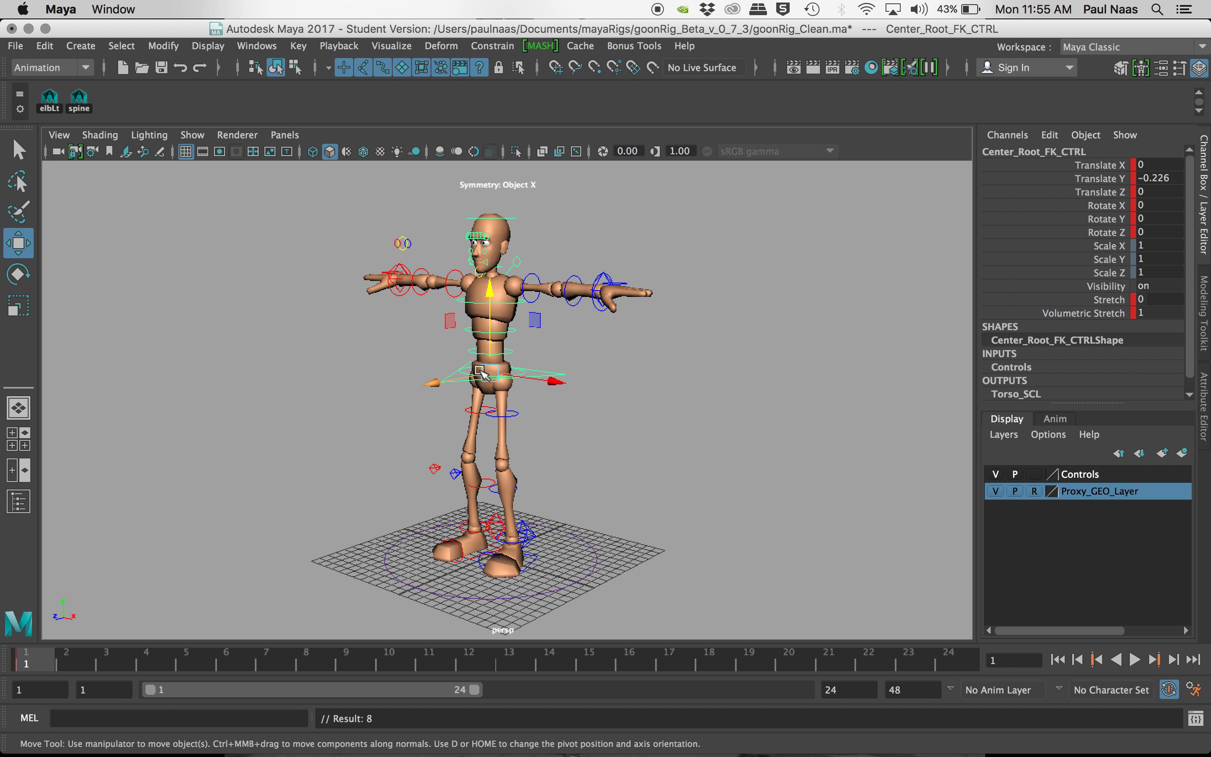
Select the three spine FK controls from waist to chest and bend them forward to about 7° in X
alt+drag(535, 371, 488, 344)
click(521, 352)
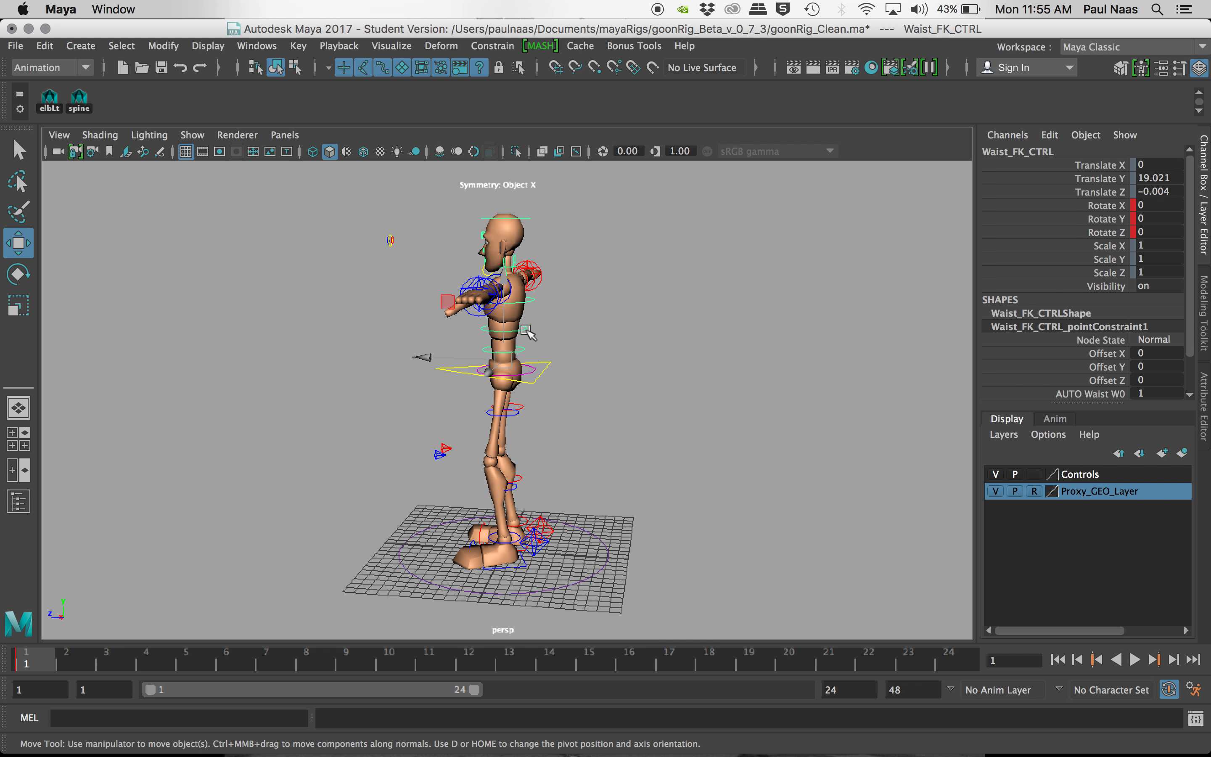
click(526, 329)
click(532, 301)
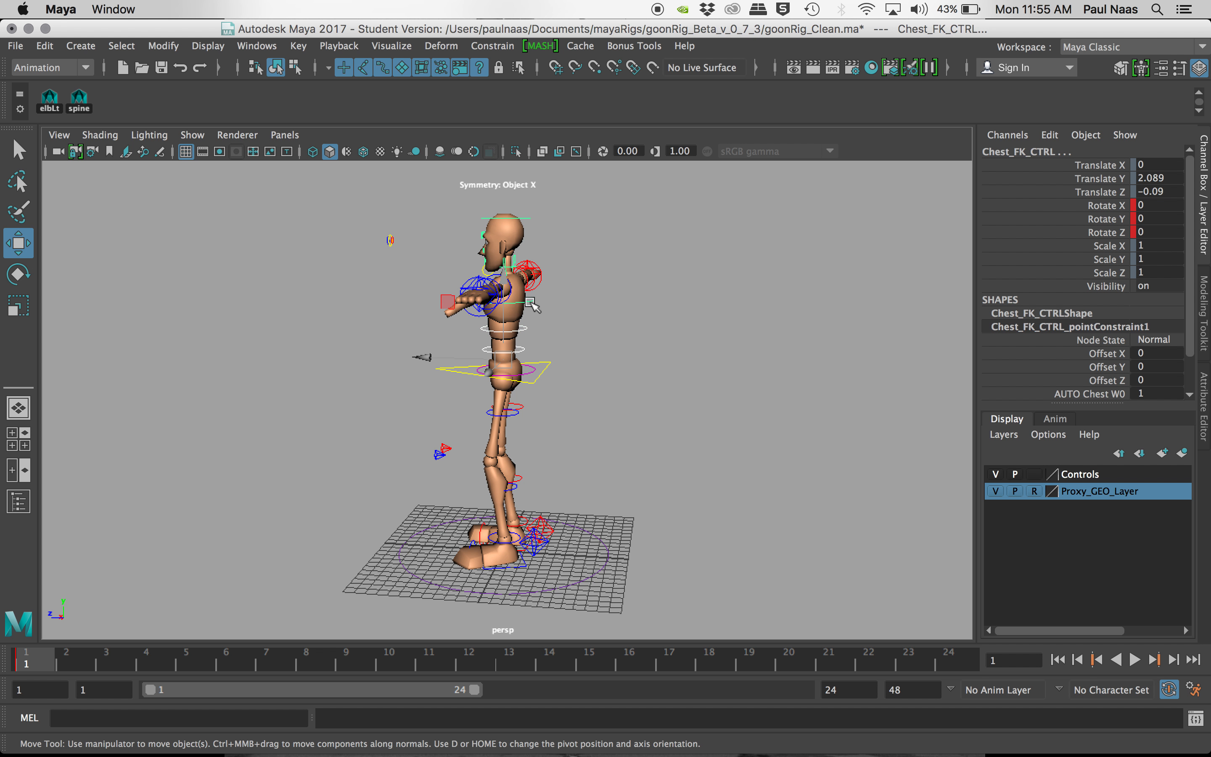
alt+drag(443, 391, 539, 375)
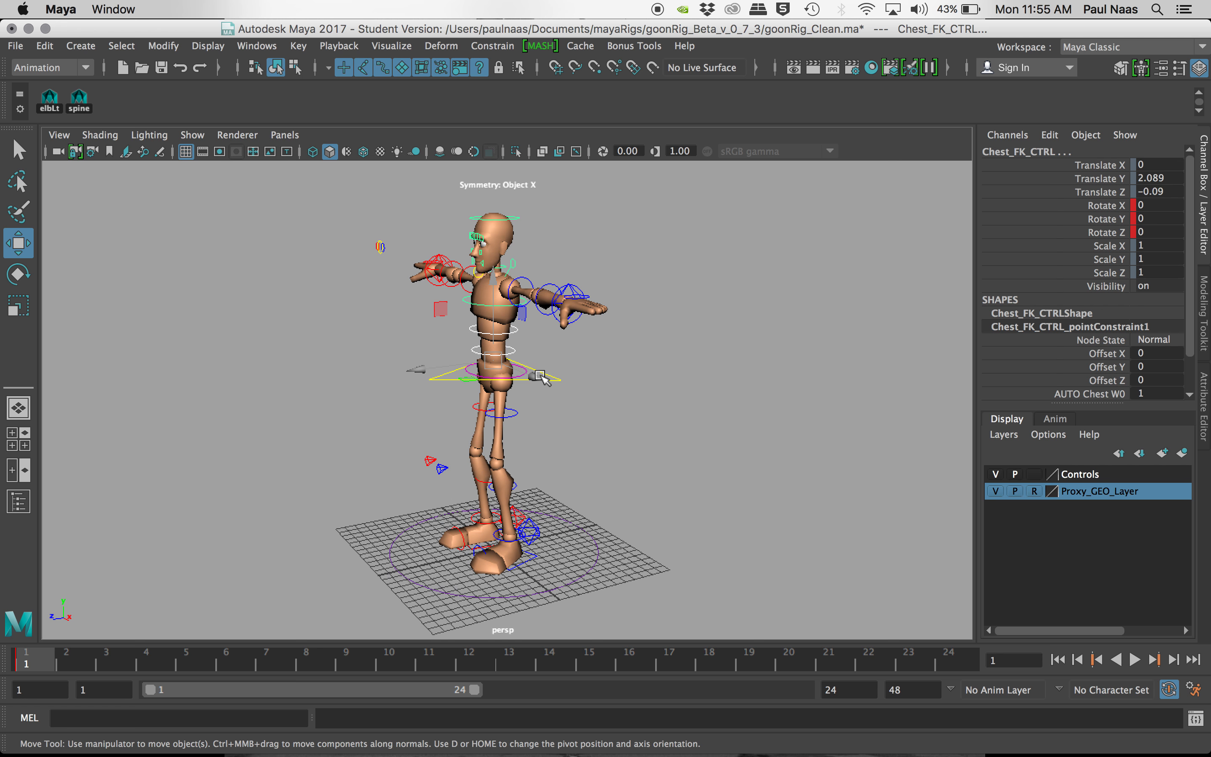
key(e)
drag(434, 287, 430, 297)
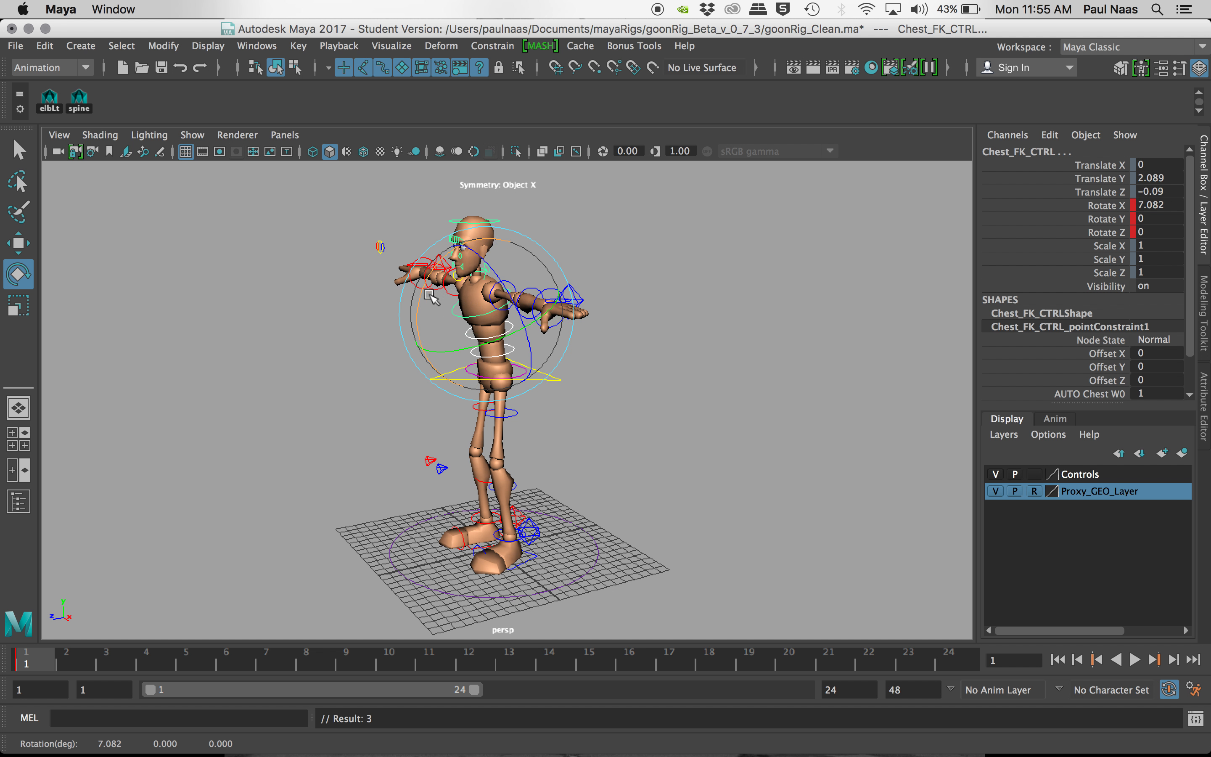
Rotate the head FK control to about 7° in X
mouse_move(551, 392)
alt+mouse_down()
mouse_move(531, 389)
mouse_move(562, 385)
alt+mouse_up()
click(598, 257)
alt+drag(539, 263, 511, 223)
click(499, 219)
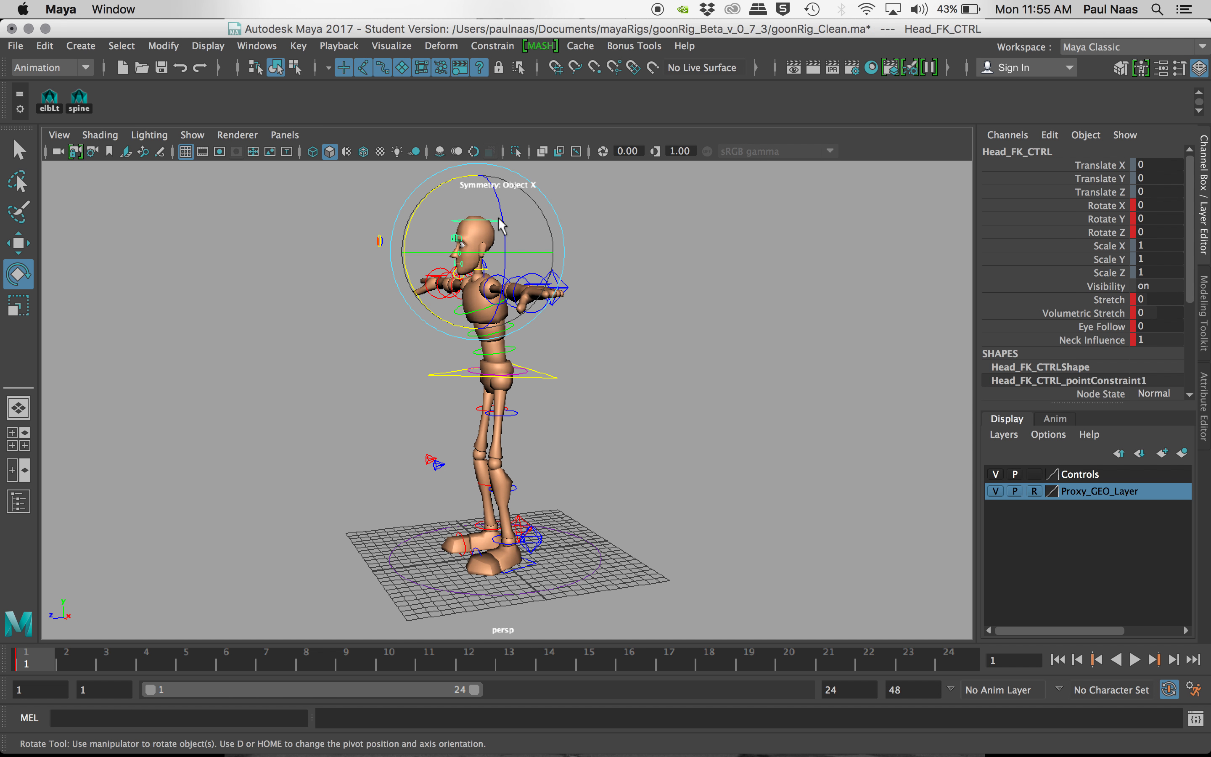
drag(413, 216, 458, 334)
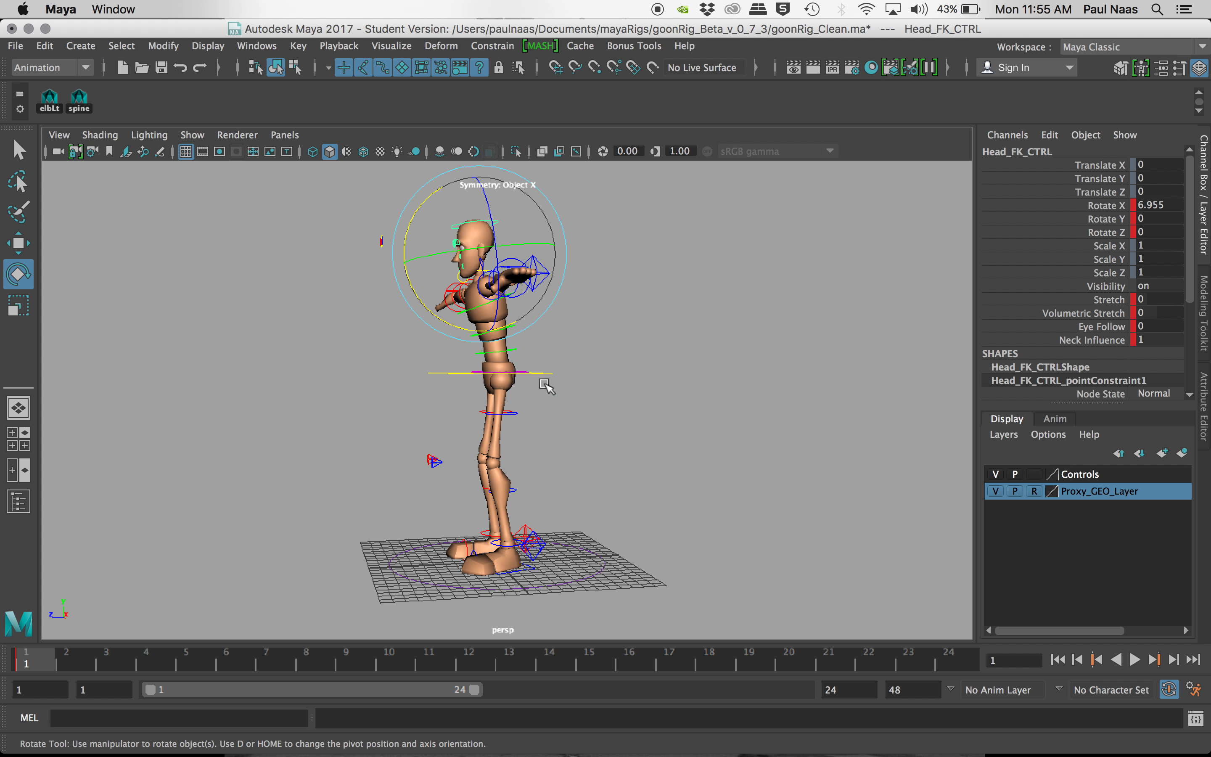
Rotate the hip FK control to about -7.6° in X
alt+drag(551, 393, 526, 373)
click(530, 373)
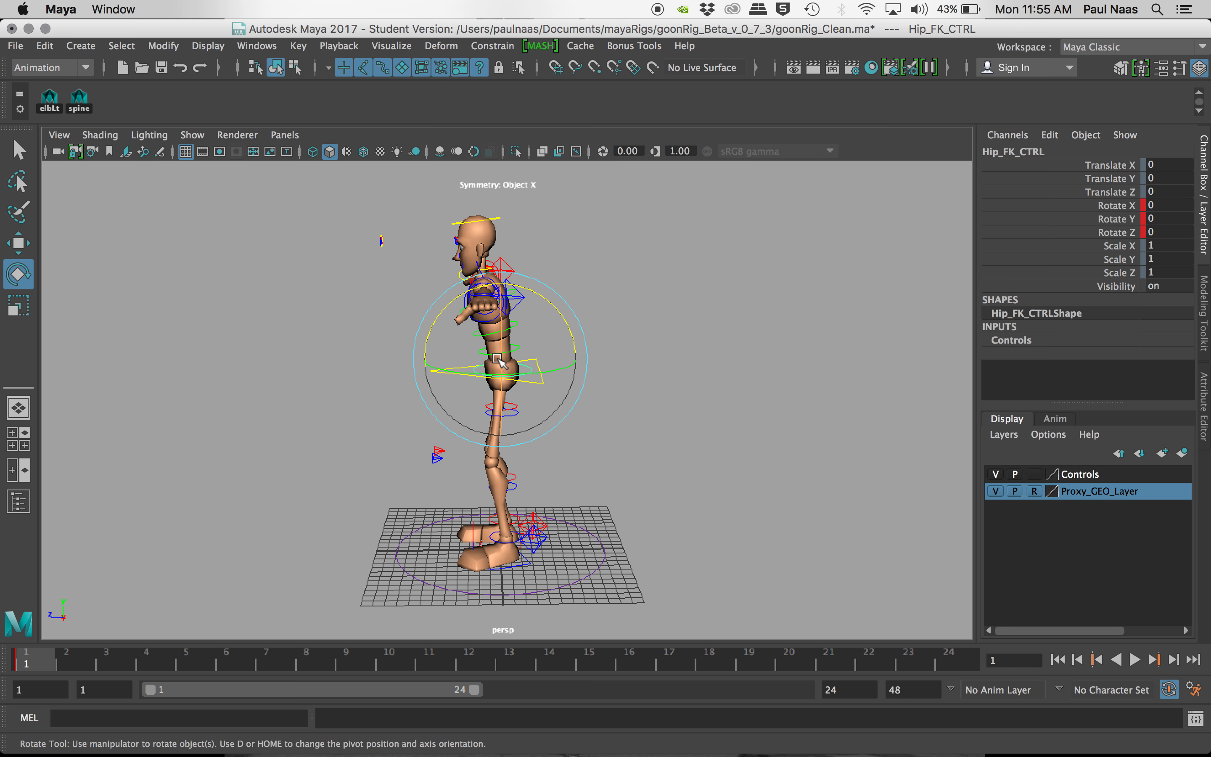
drag(535, 294, 621, 330)
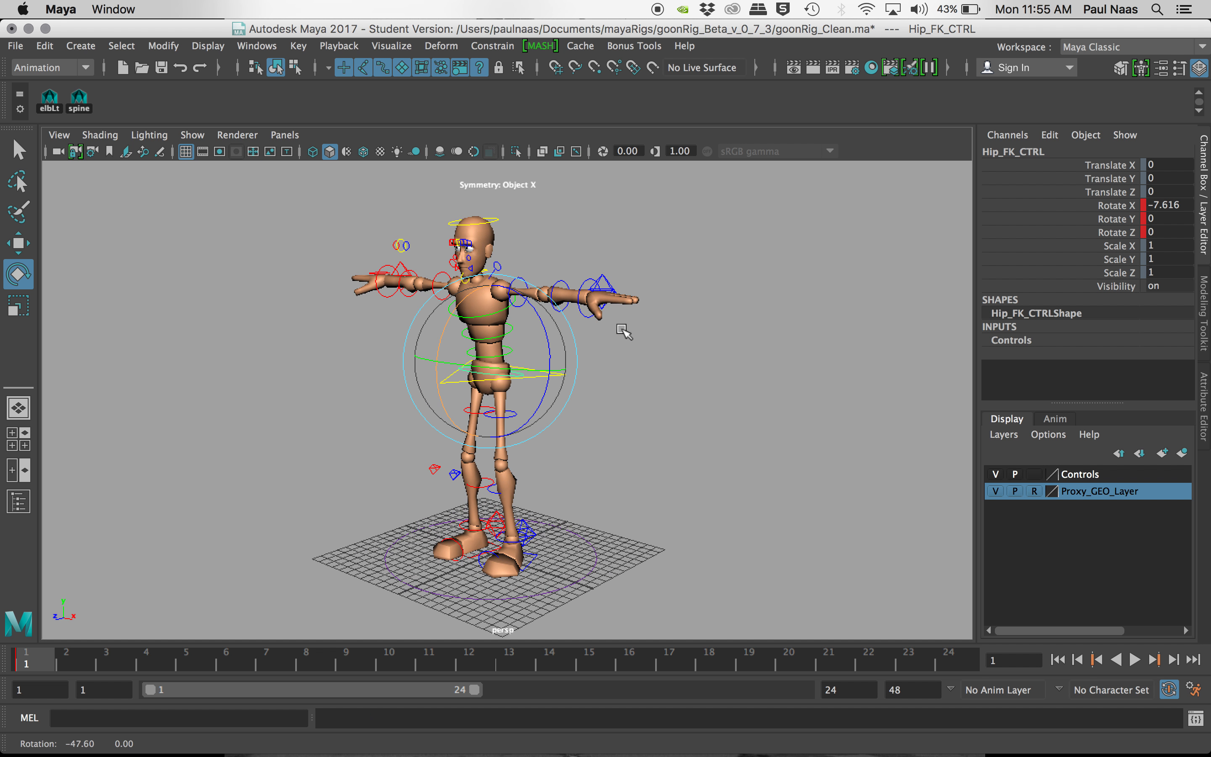
Rotate the right upper arm FK control down to about 79° in Z and key it
alt+drag(474, 328, 478, 328)
click(438, 278)
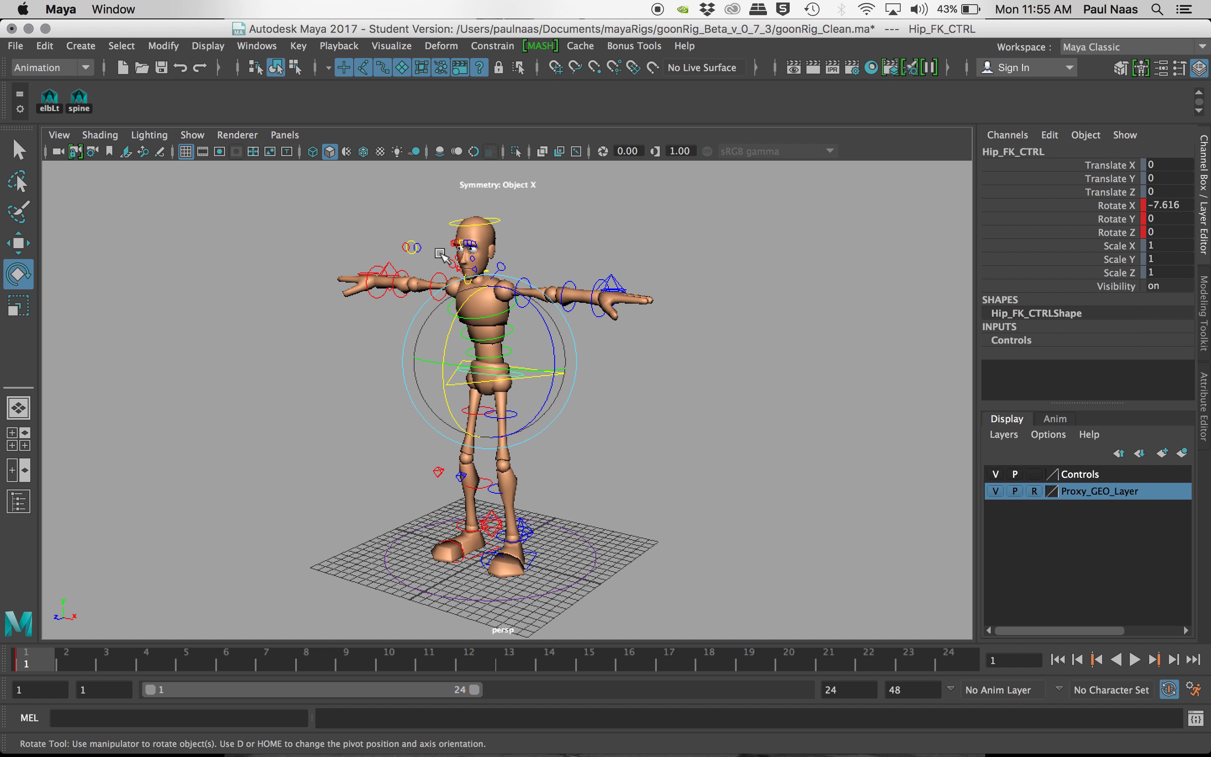
drag(438, 278, 415, 245)
key(s)
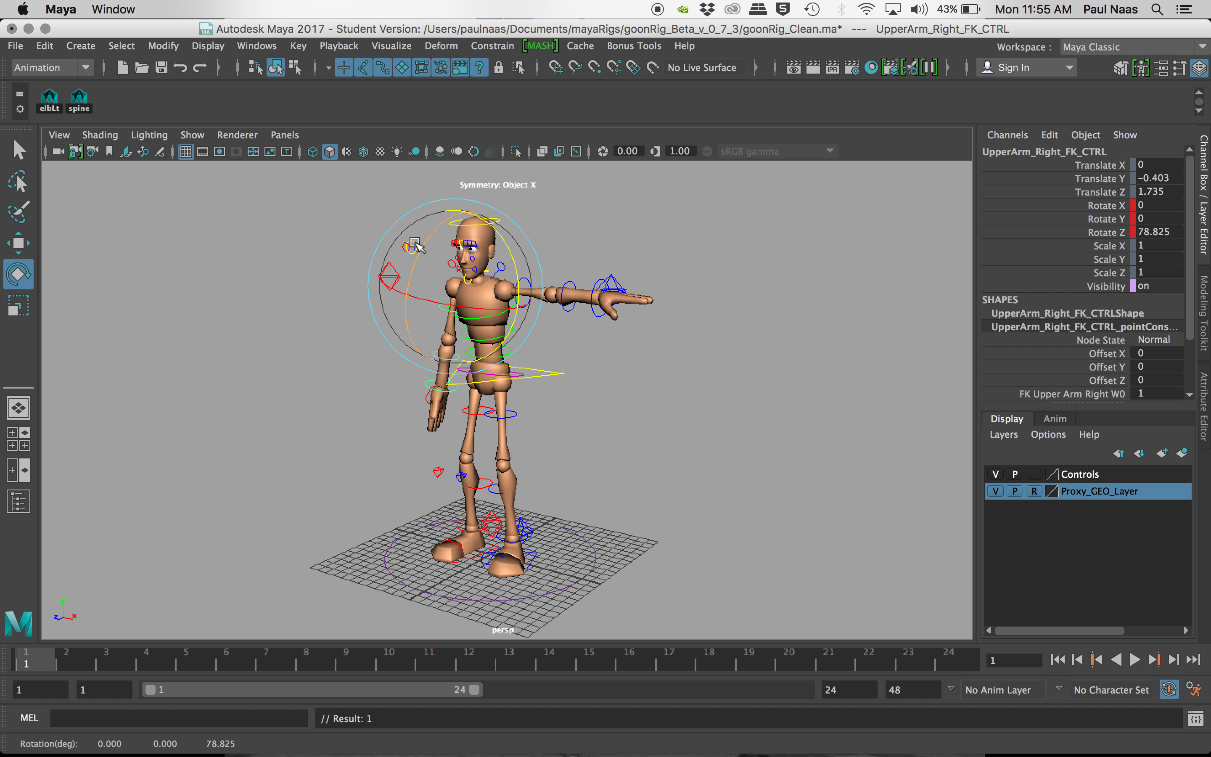
click(337, 334)
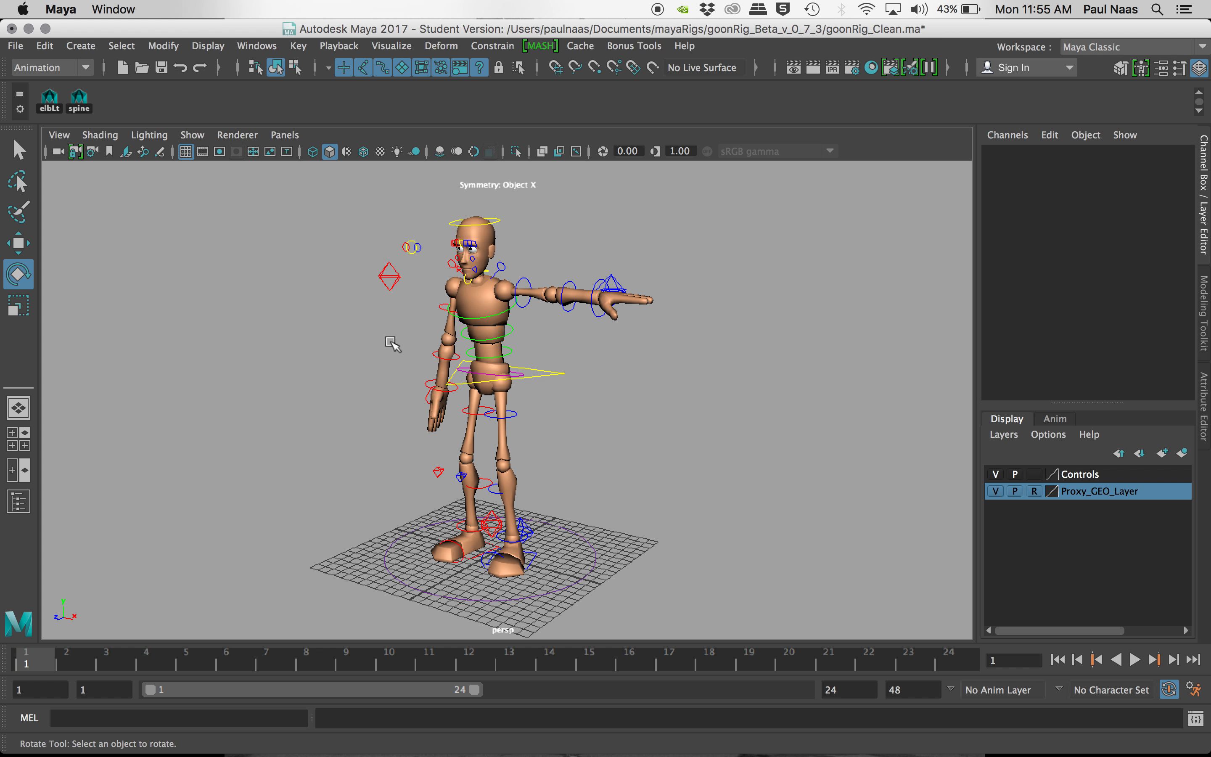
Bend the right lower arm FK control to about 13° in Y and key it
click(433, 359)
drag(399, 353, 401, 342)
key(s)
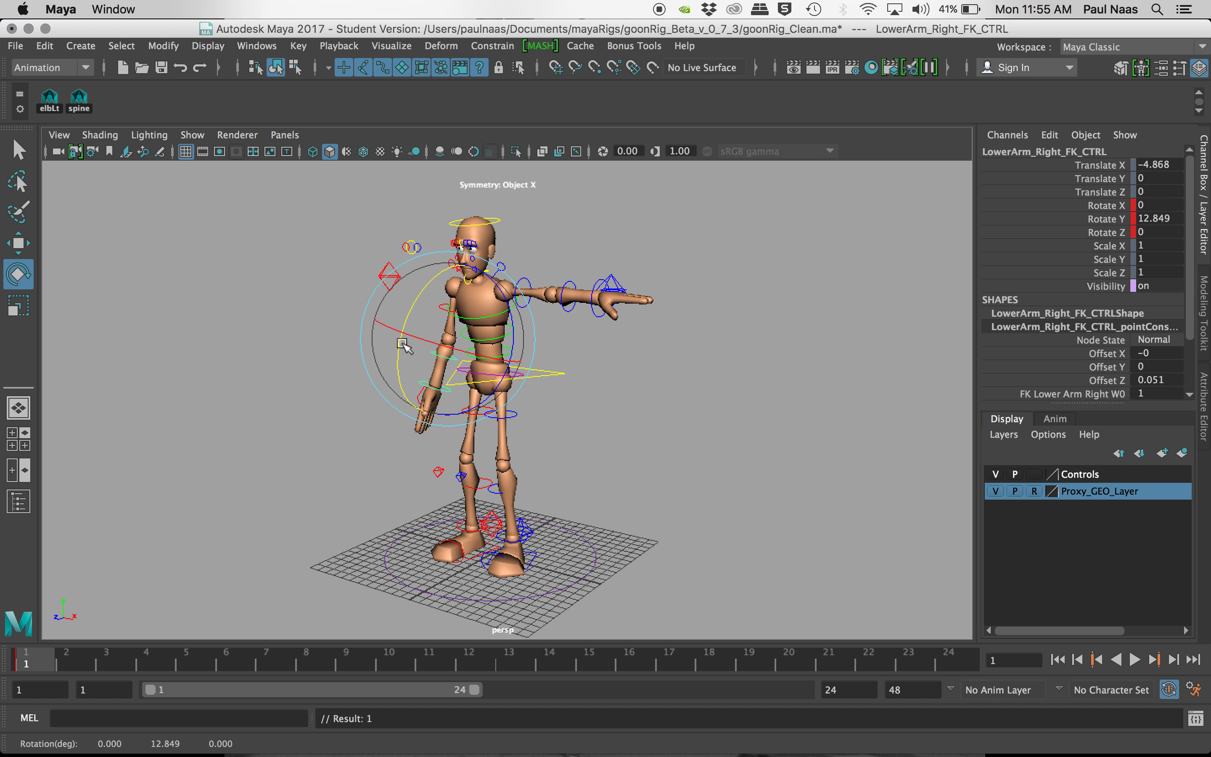
Rotate the right hand FK control to about 39° in X and 0.5° in Y
click(406, 387)
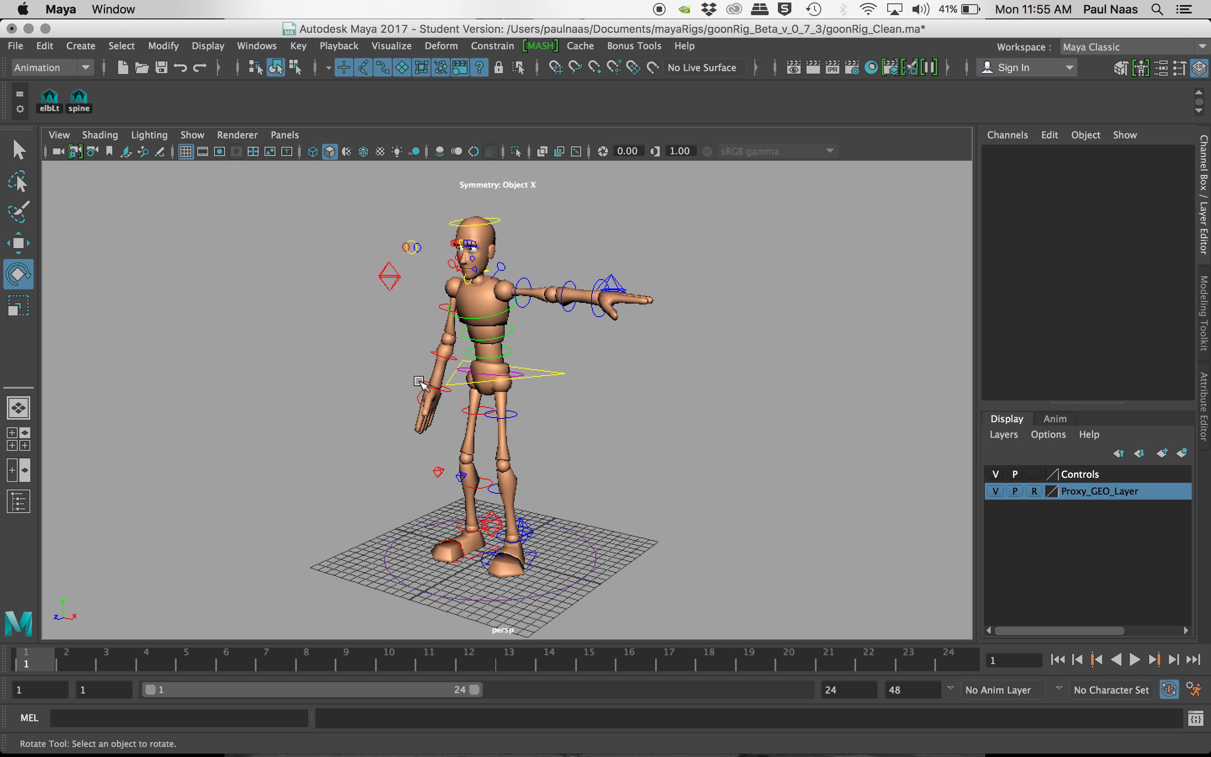
click(421, 383)
drag(403, 352, 418, 385)
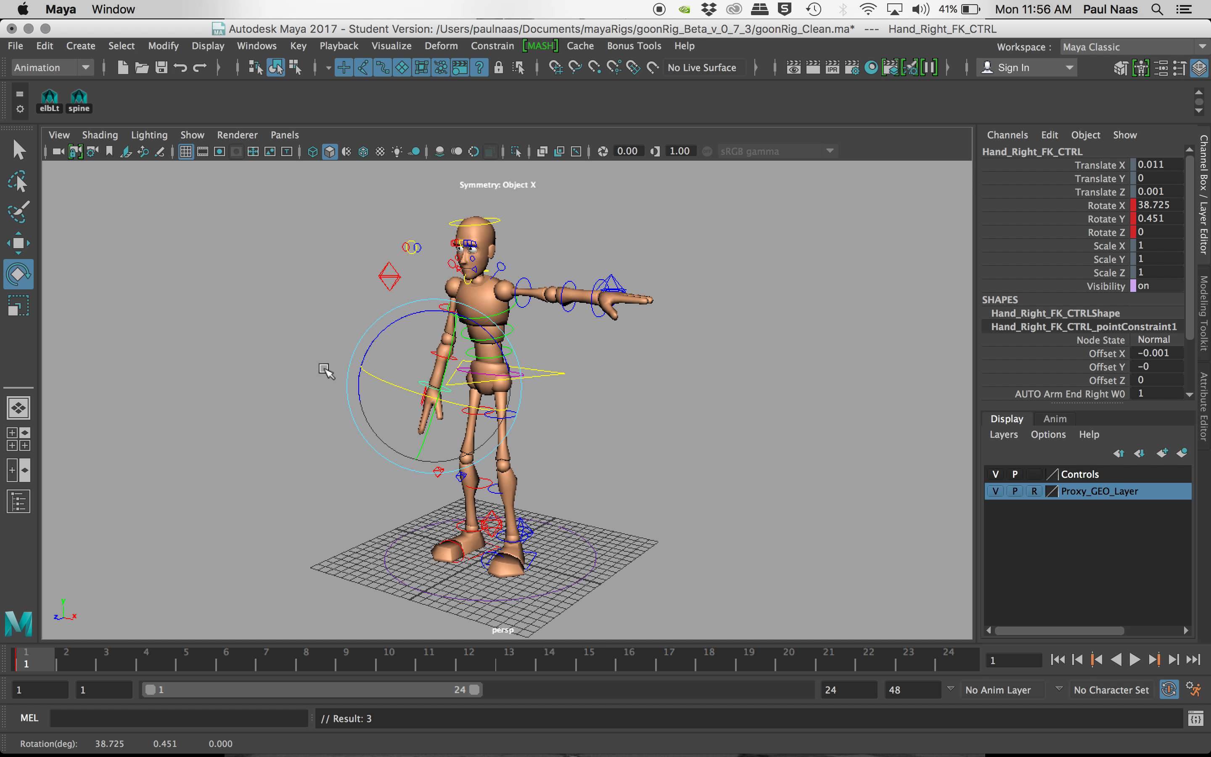
Curl the right index finger on the right hand control by setting Index Base, Mid and Tip to 6.9
click(334, 376)
click(420, 400)
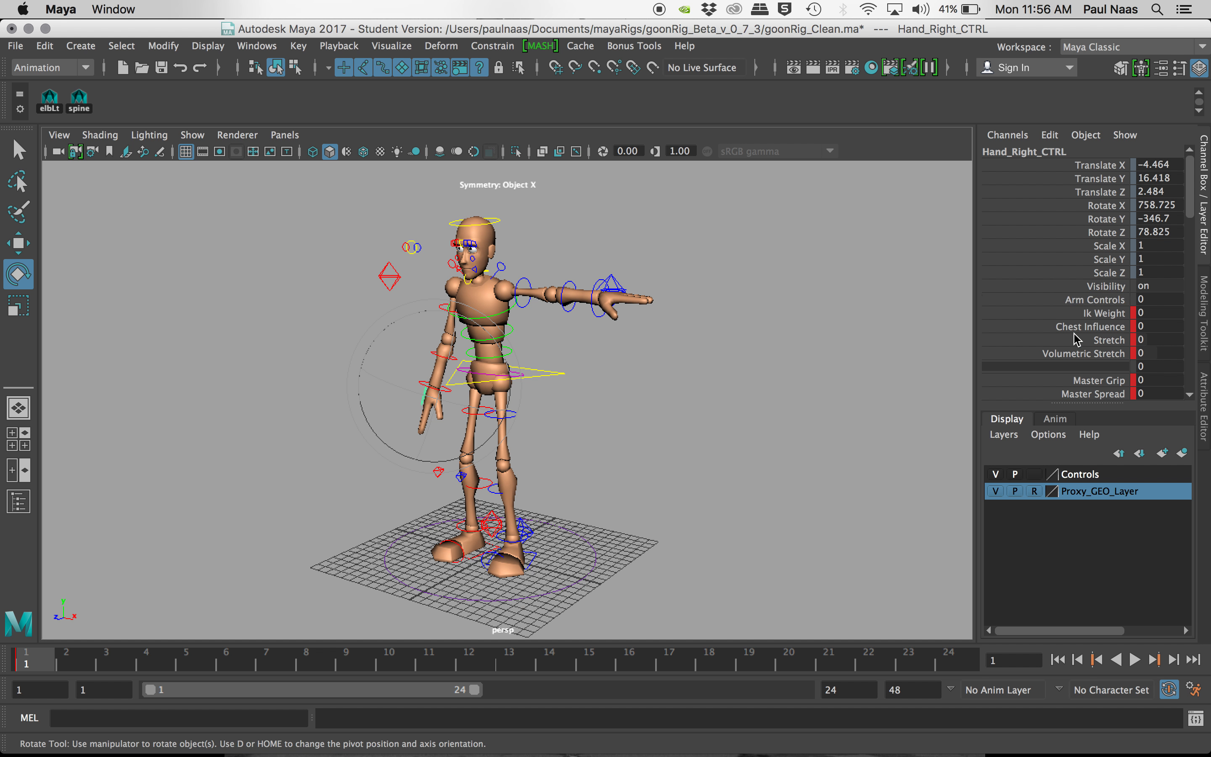
scroll(1078, 331, down, 5)
scroll(1079, 338, up, 4)
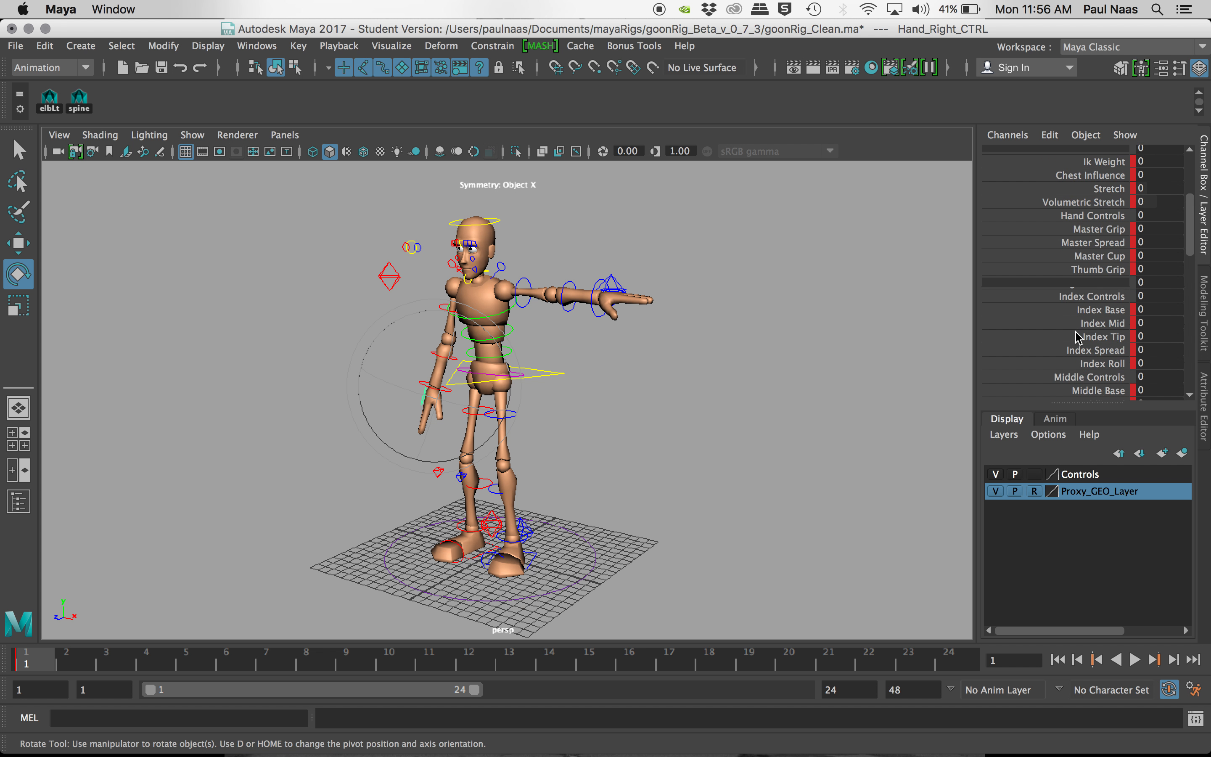
scroll(1079, 338, down, 1)
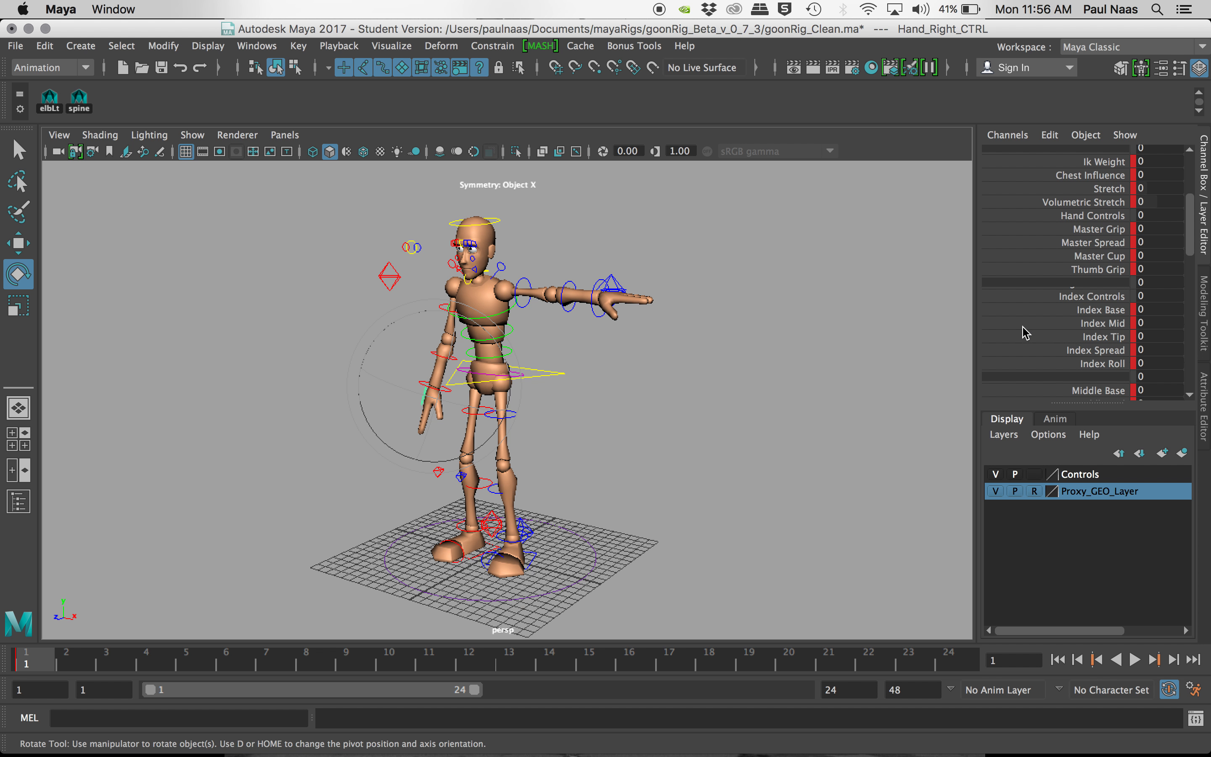
scroll(1130, 242, down, 1)
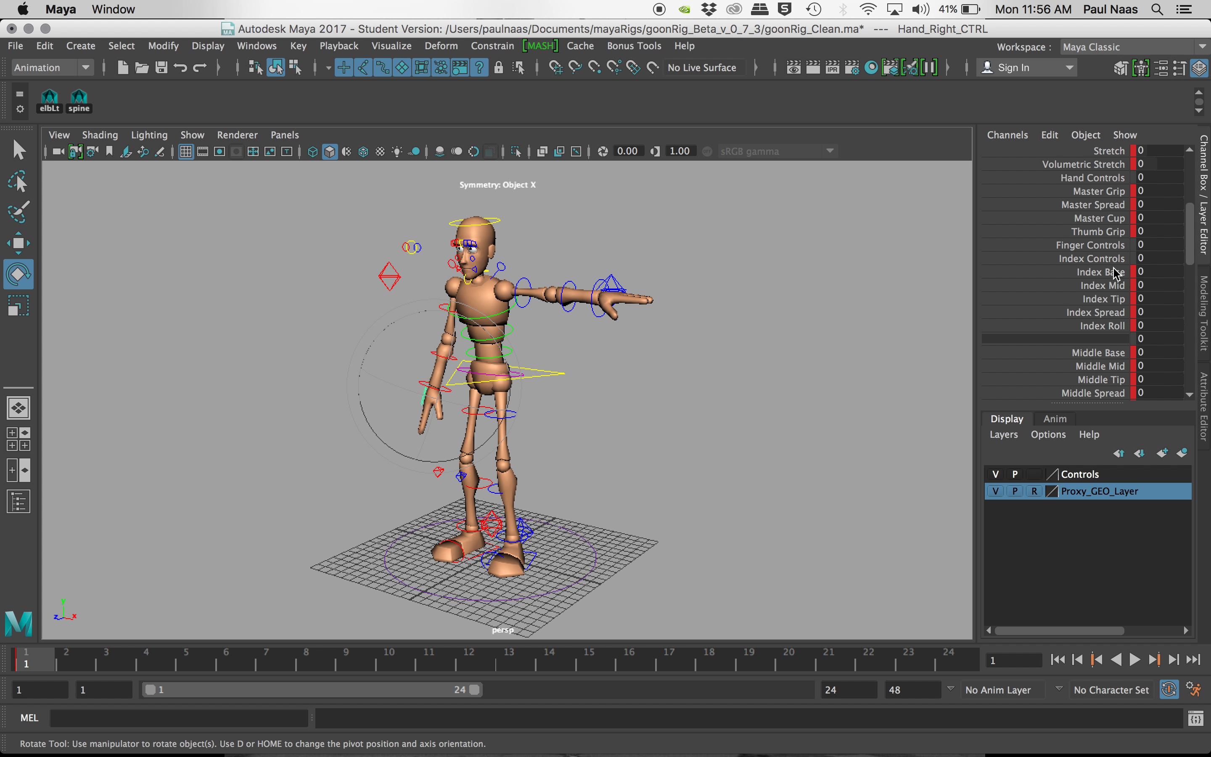
drag(1104, 275, 1103, 302)
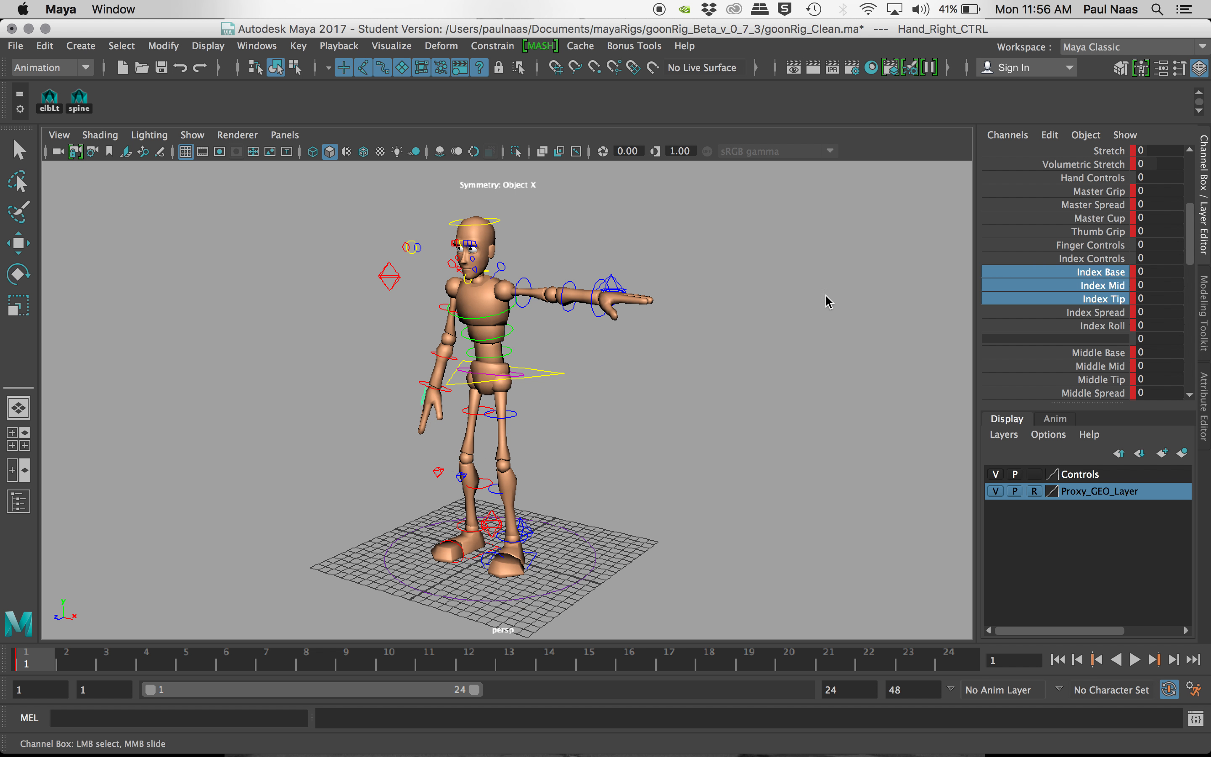
middle_drag(770, 301, 830, 307)
Set the right hand's Middle Base, Mid and Tip to 10.8 and its Ring Base, Mid and Tip to 12.2
scroll(854, 309, down, 2)
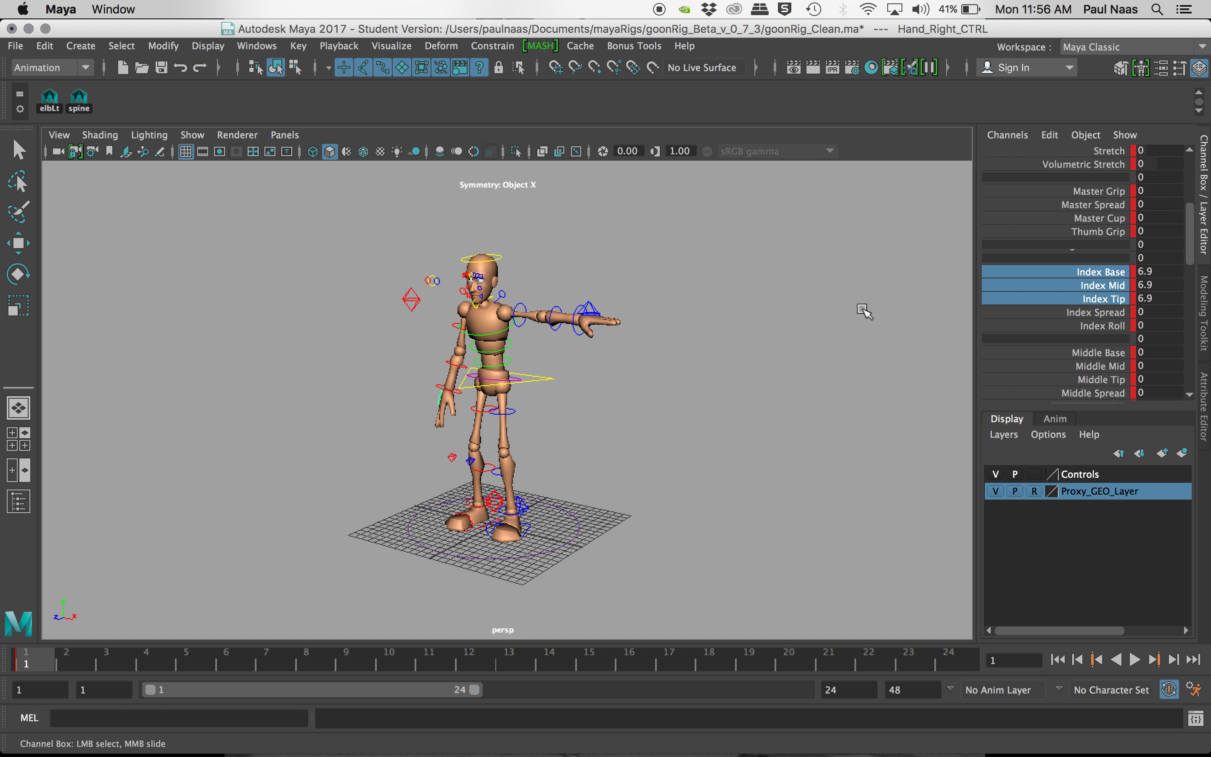
scroll(1101, 305, down, 3)
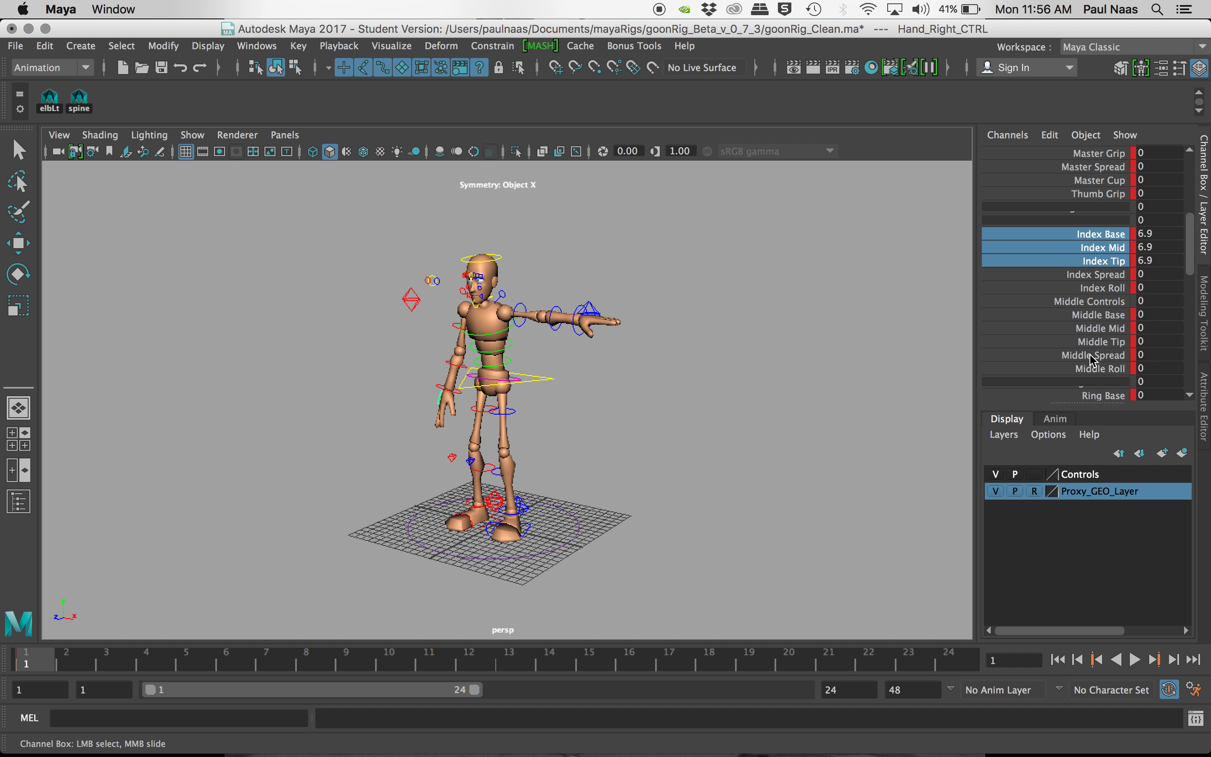
drag(1095, 284, 1094, 304)
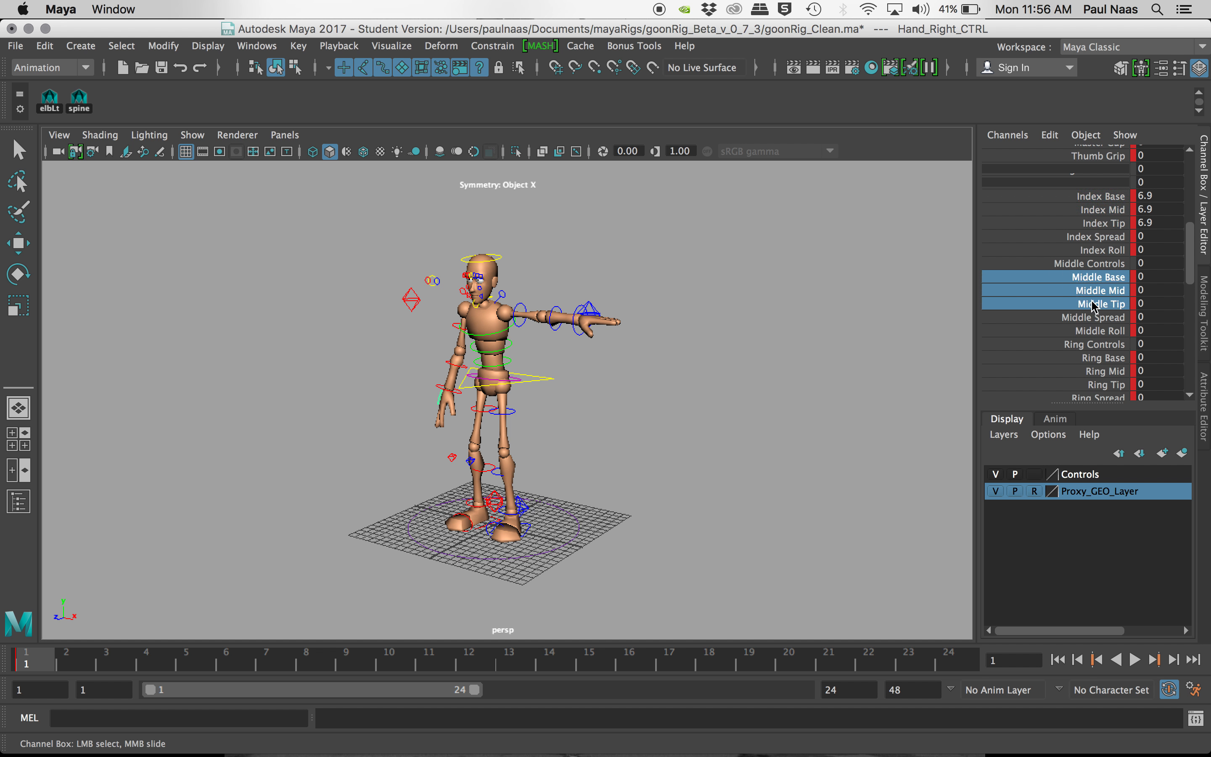
middle_drag(880, 328, 935, 335)
drag(1081, 357, 1076, 384)
middle_drag(885, 352, 908, 341)
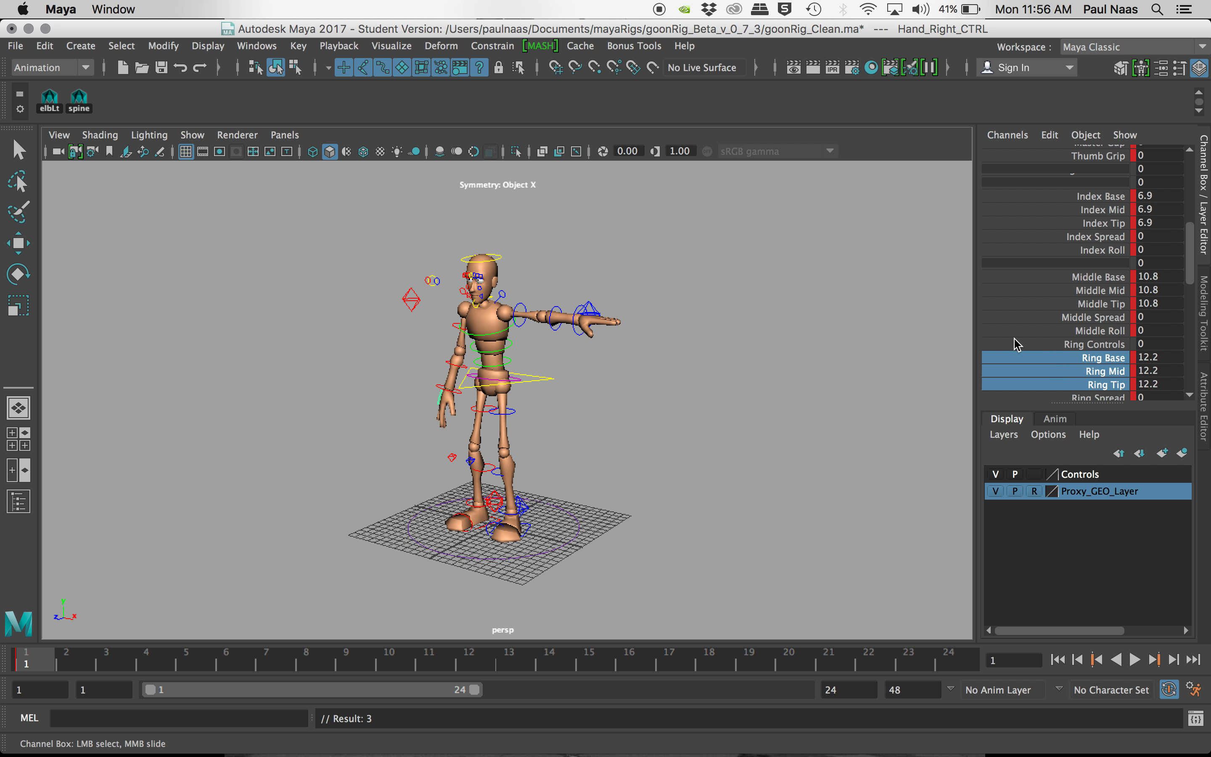
Curl the right thumb by adjusting Thumb Base, Mid and Tip together on the right hand control
scroll(1016, 344, down, 6)
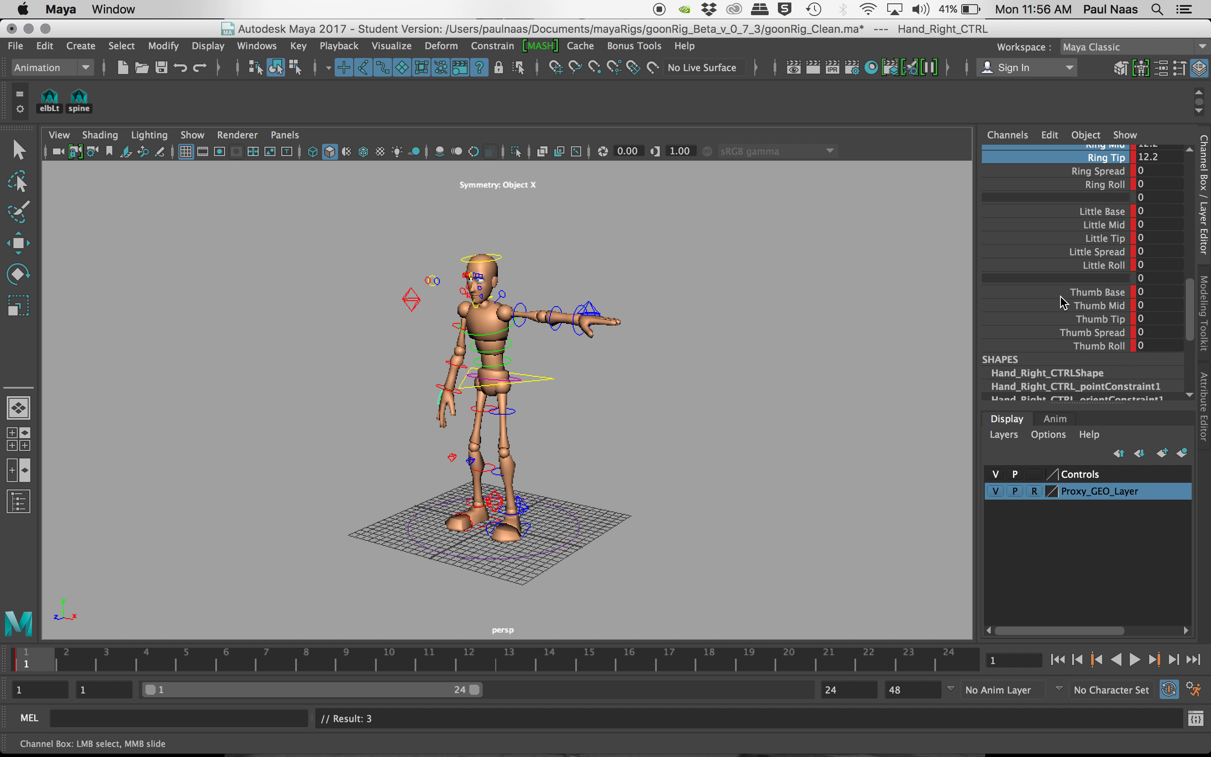
drag(1060, 296, 1004, 317)
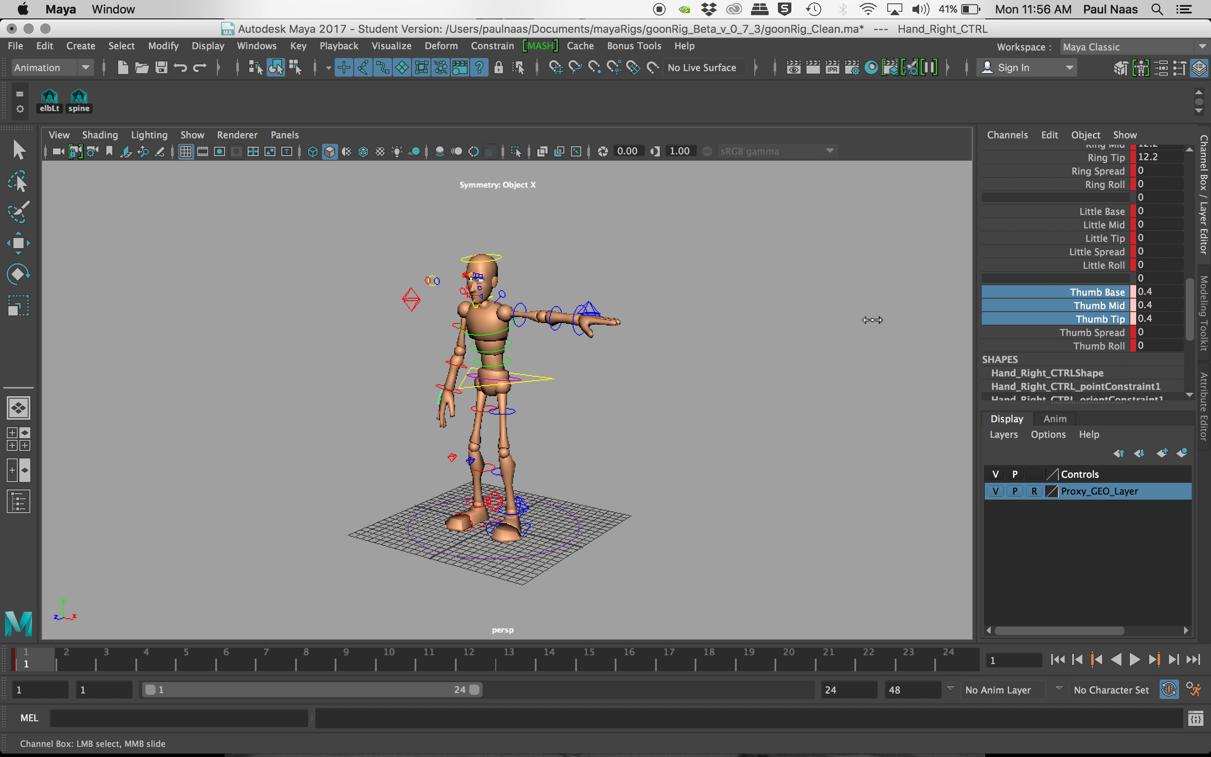